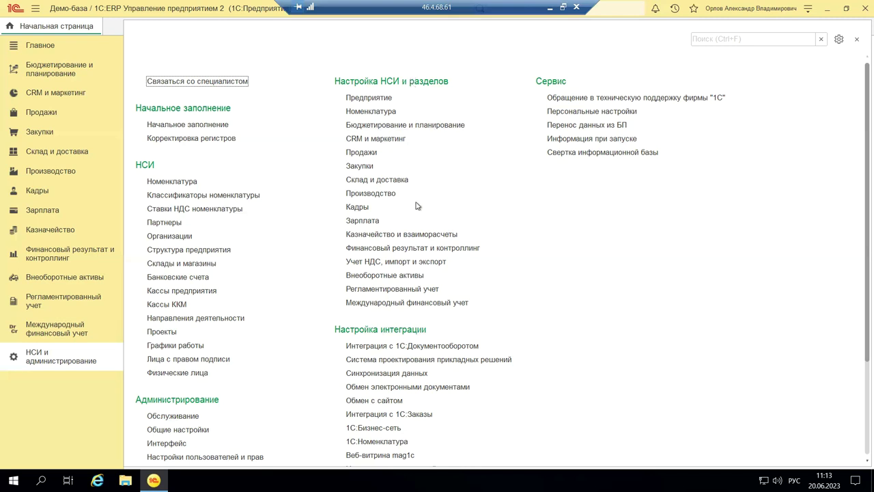
Open the general settings (Общие настройки) from the administration group of НСИ и администрирование
scroll(417, 209, down, 3)
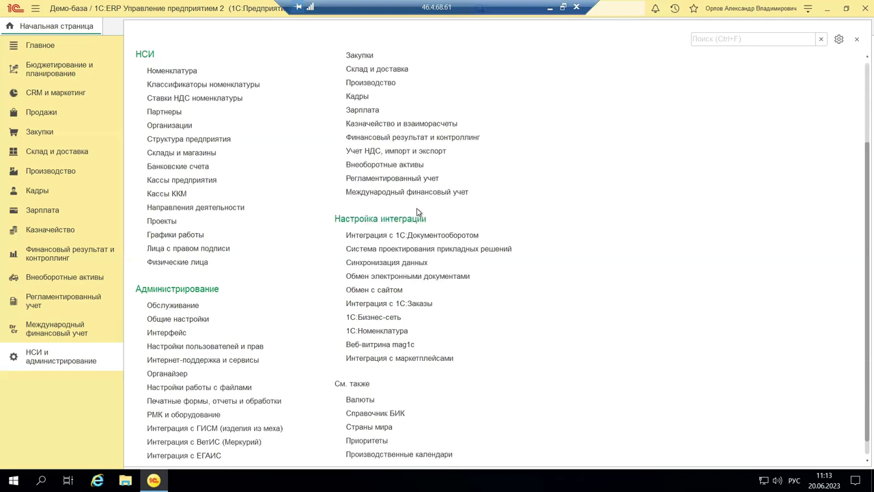
scroll(418, 211, up, 1)
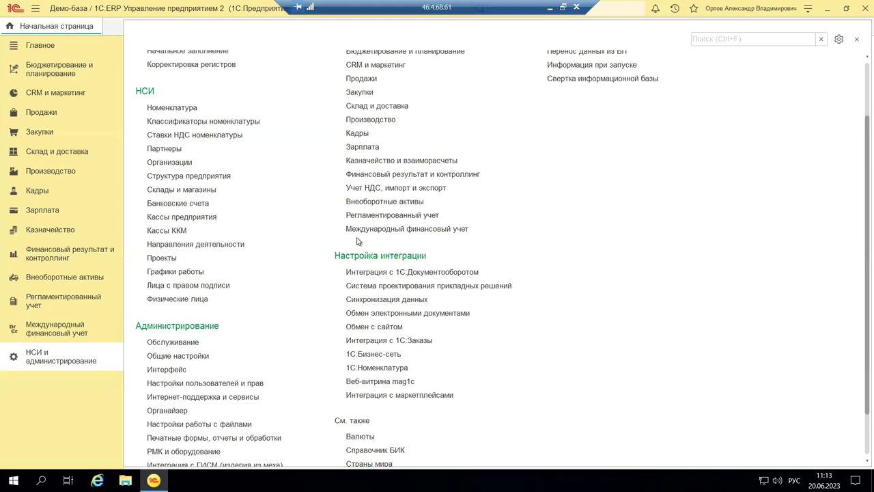
scroll(266, 300, up, 1)
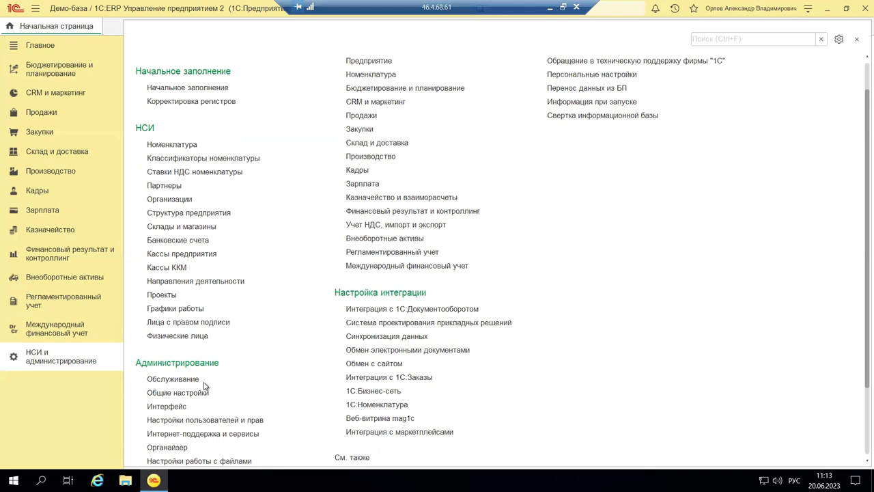
scroll(198, 383, up, 1)
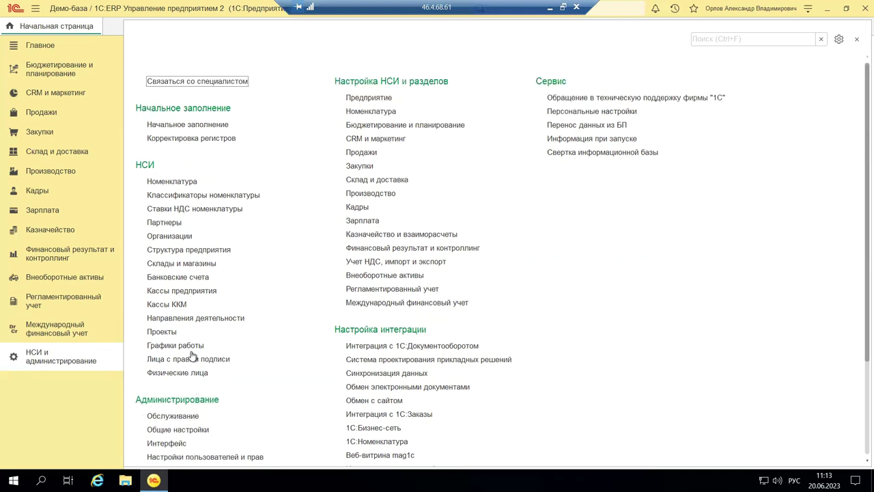
click(164, 359)
scroll(156, 368, down, 1)
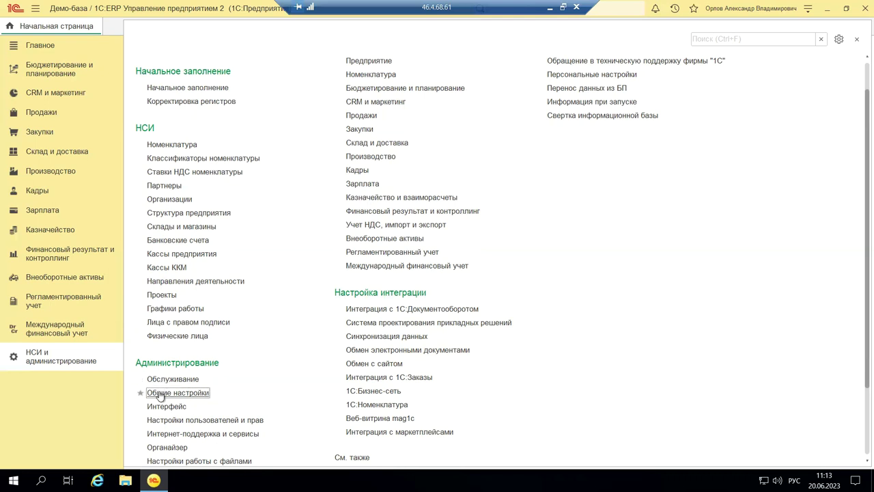
click(158, 392)
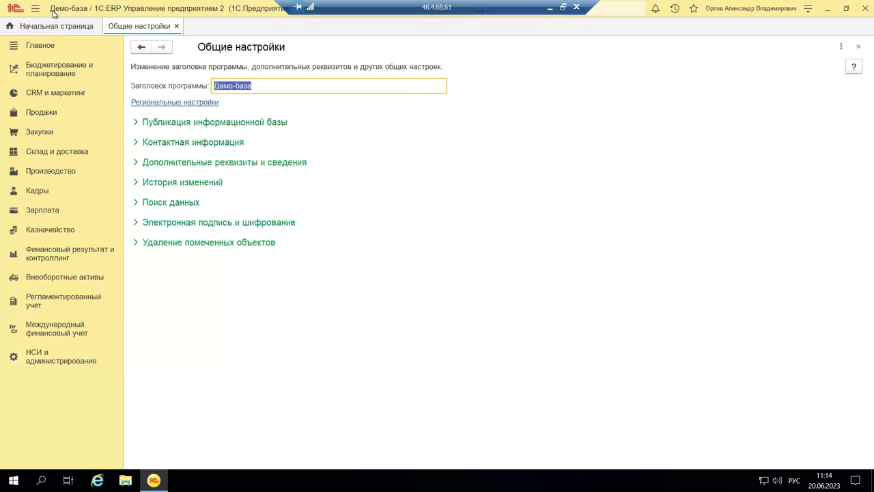
drag(136, 18, 31, 30)
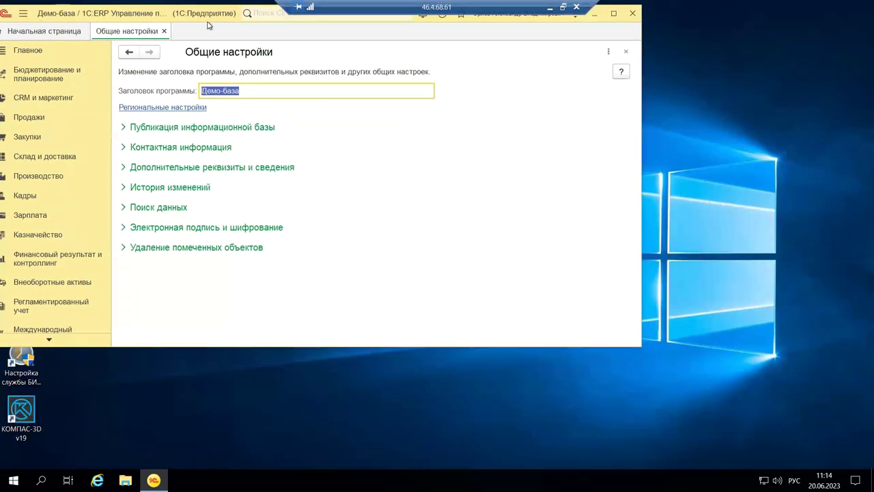
click(613, 14)
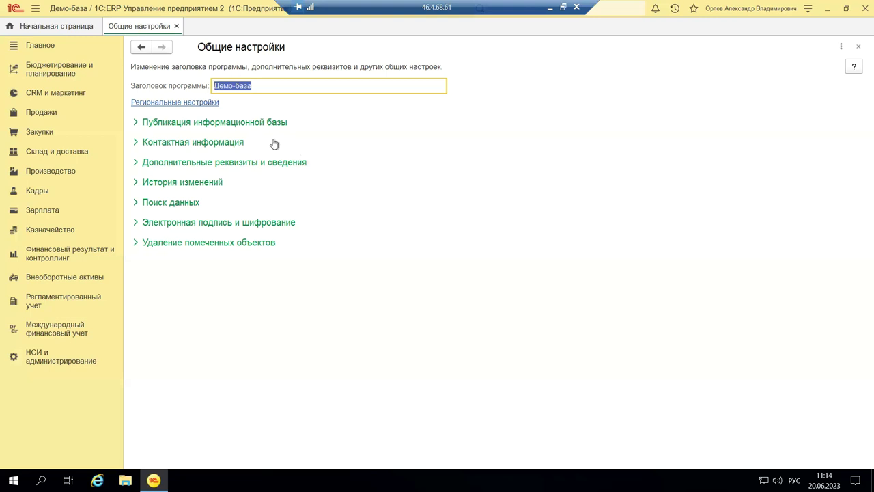
Expand the Публикация информационной базы and Контактная информация sections and review the list of contact information kinds
click(145, 123)
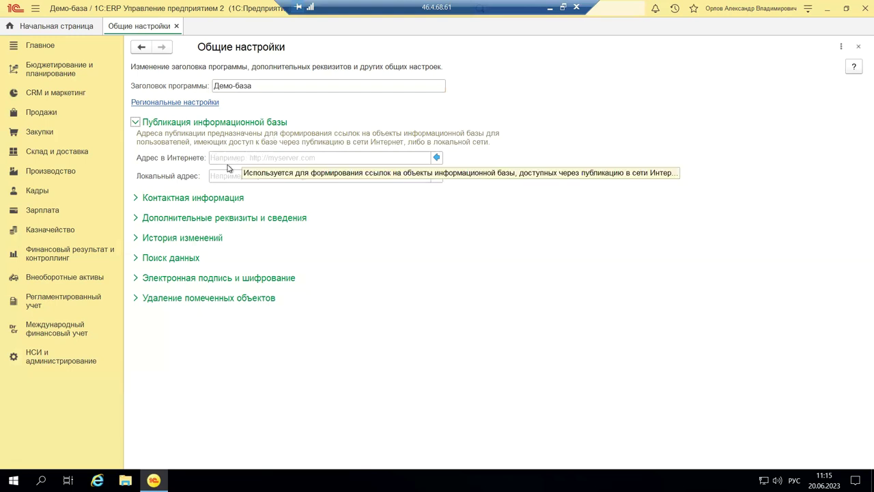
click(174, 198)
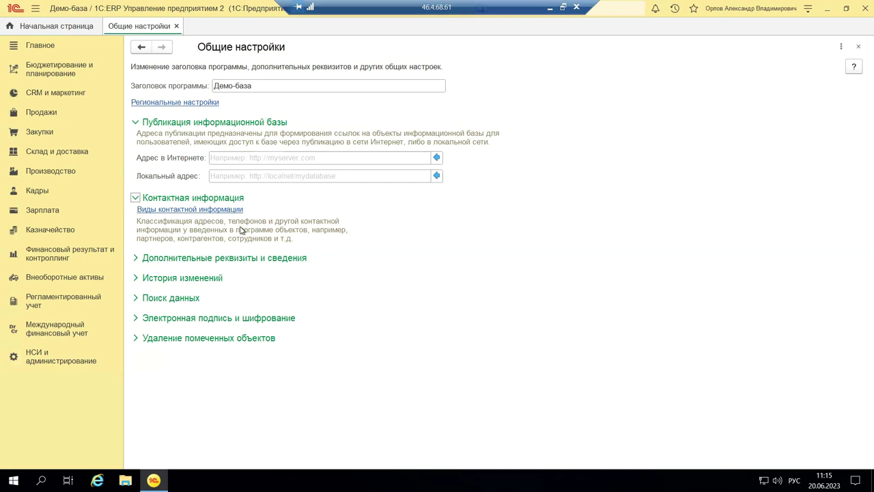
click(211, 210)
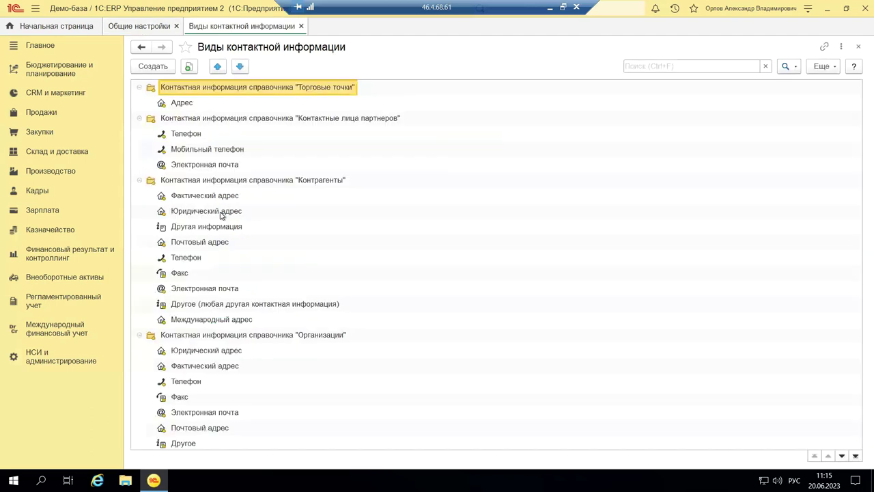
click(195, 134)
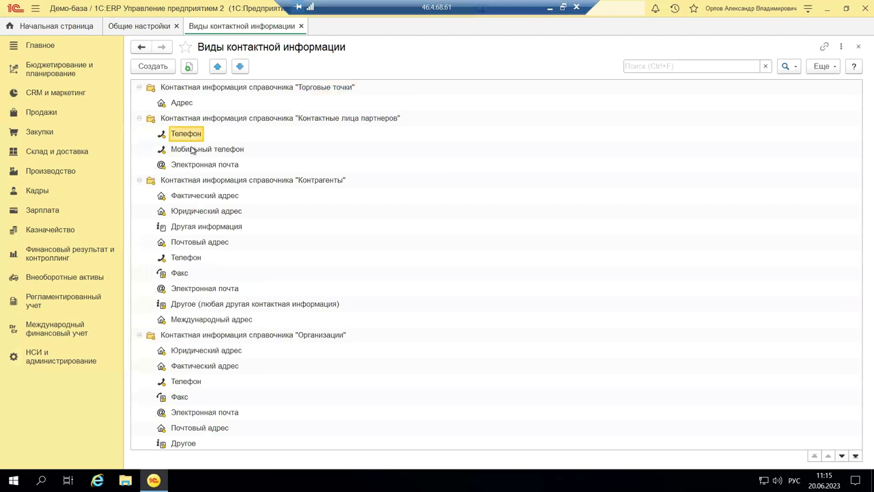
click(191, 155)
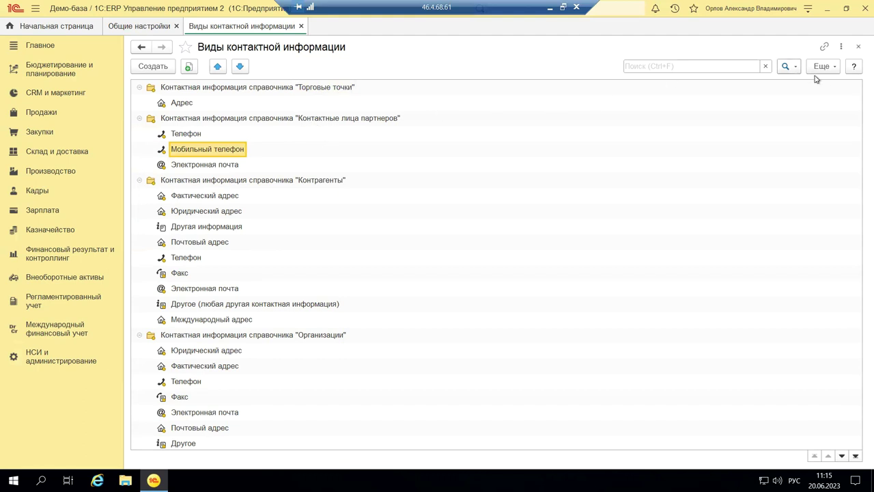
click(857, 48)
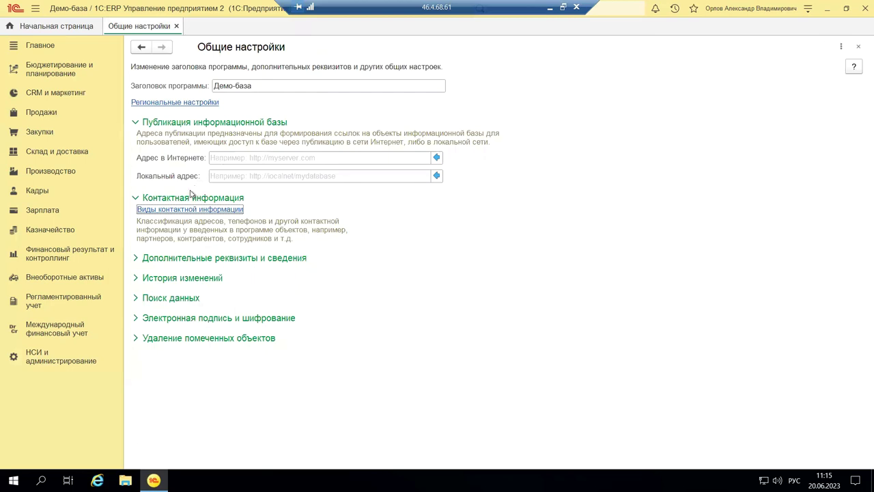
Expand the Дополнительные реквизиты и сведения, История изменений and Поиск данных sections to view their options
click(146, 259)
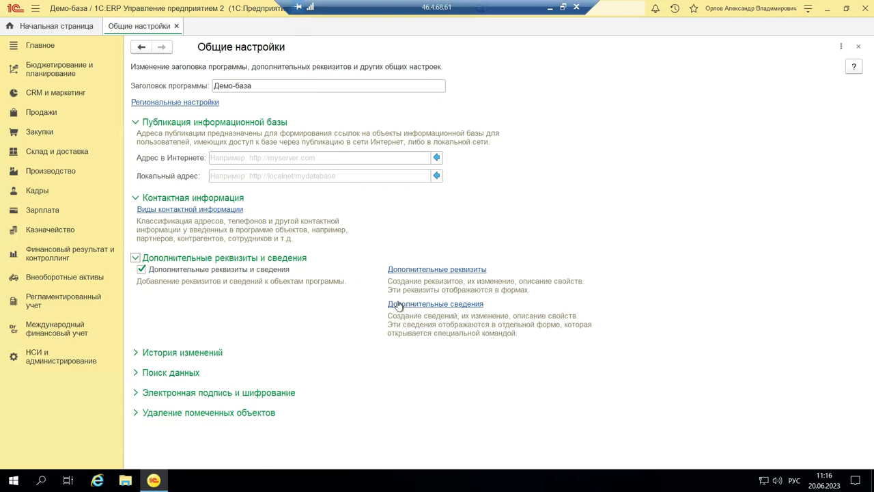
click(185, 352)
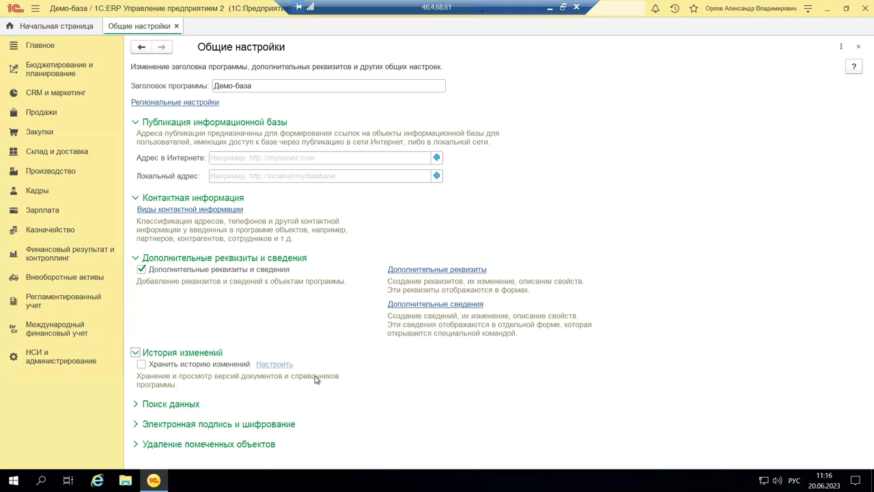
click(148, 404)
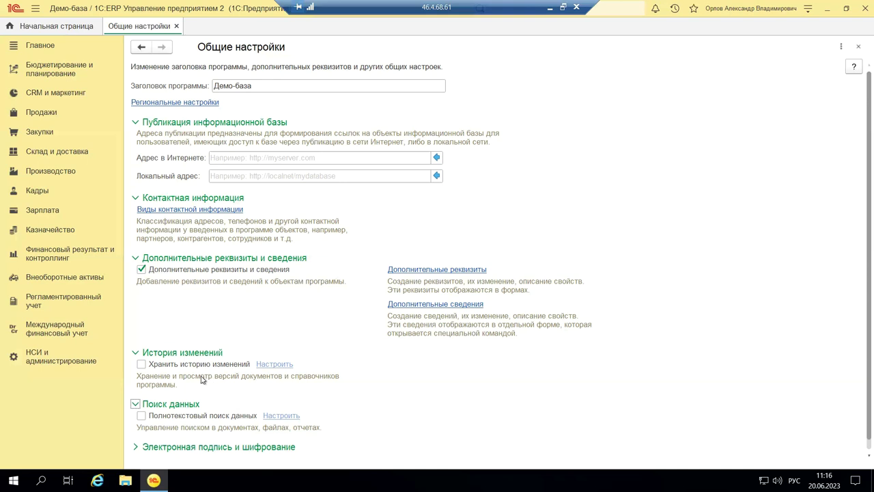
Expand the Электронная подпись и шифрование section and examine its signature types, timestamp servers and server-side signing options
scroll(201, 374, down, 1)
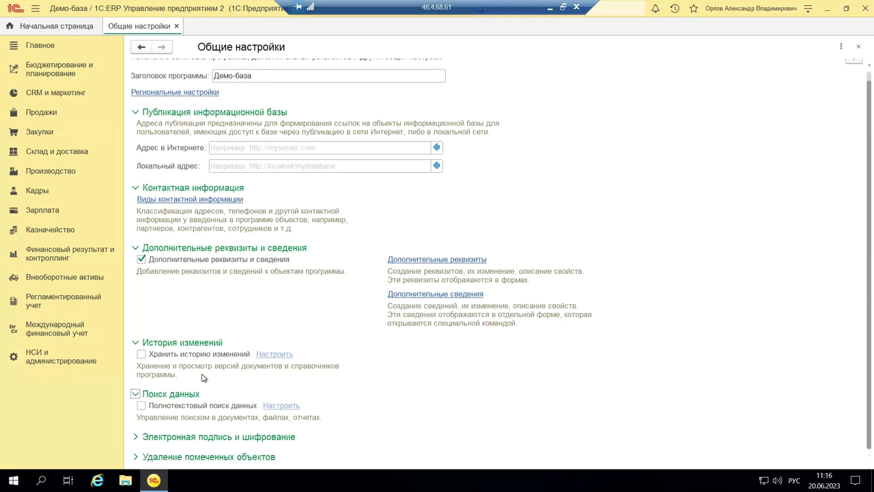
click(155, 437)
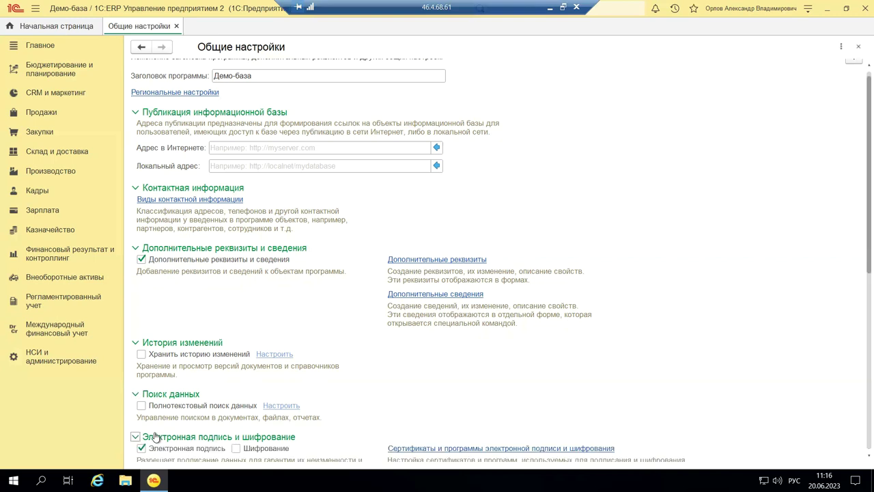
scroll(261, 367, down, 5)
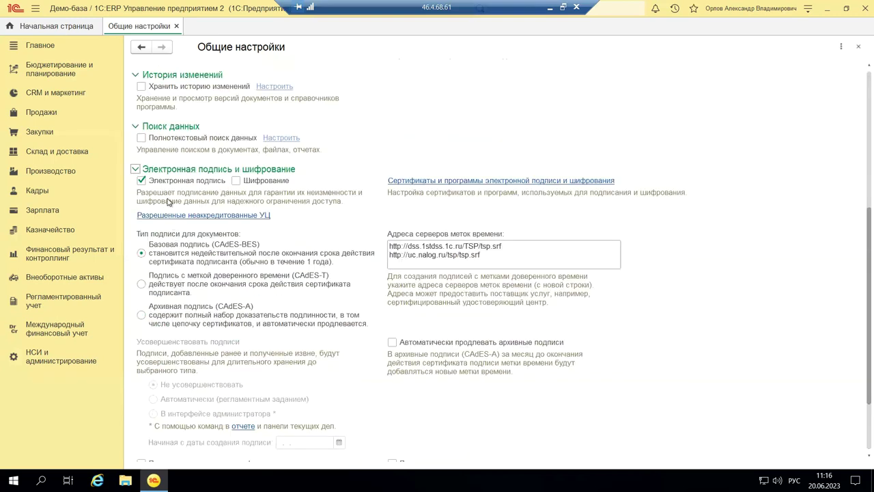
scroll(258, 292, down, 2)
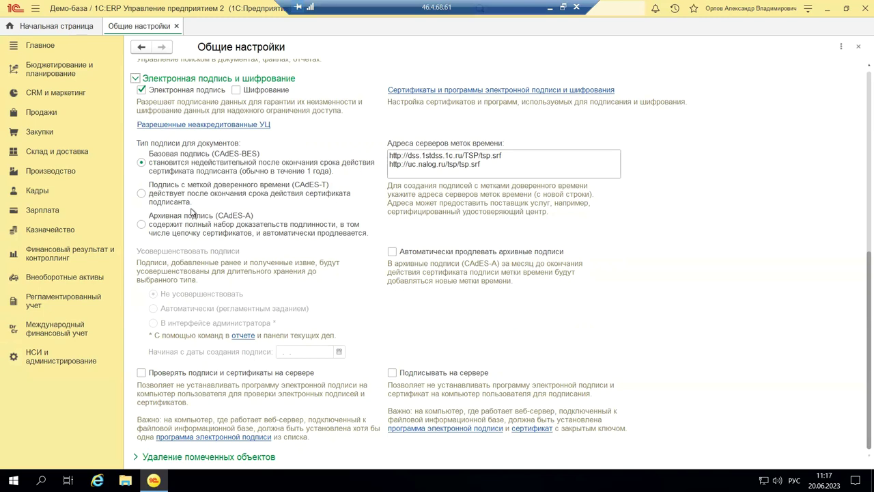
scroll(194, 209, up, 2)
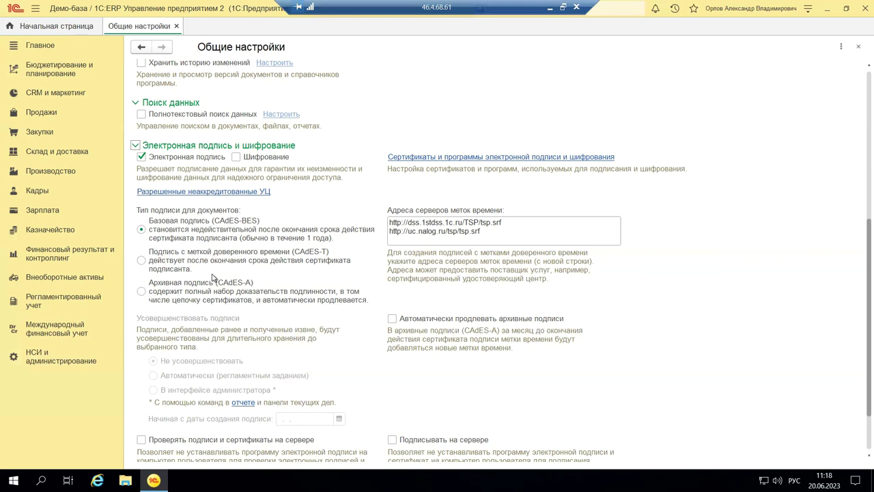
scroll(213, 278, down, 2)
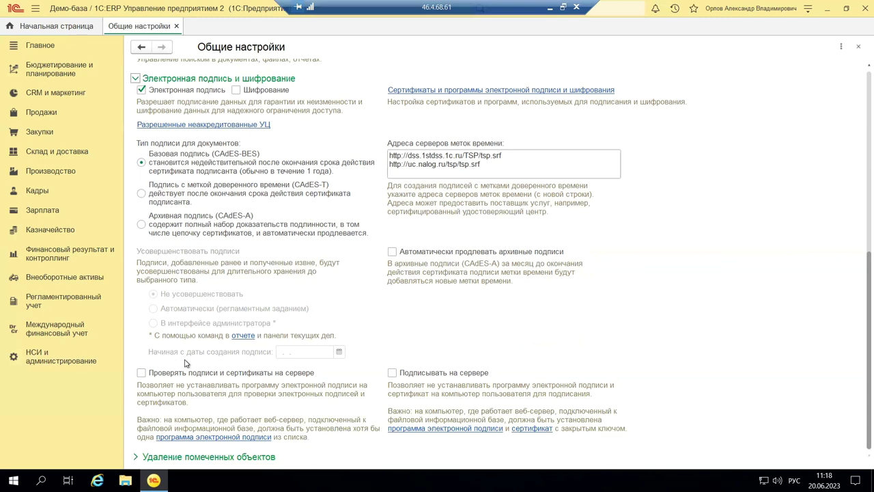
scroll(185, 368, up, 2)
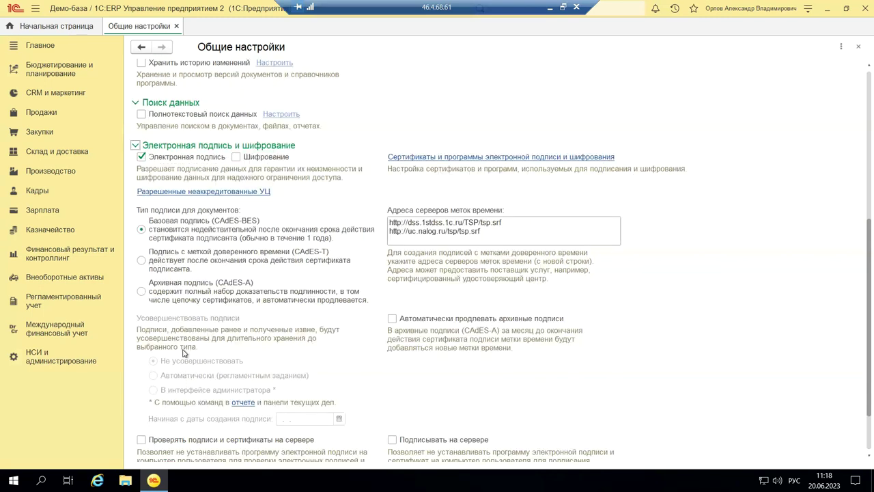
scroll(183, 345, up, 2)
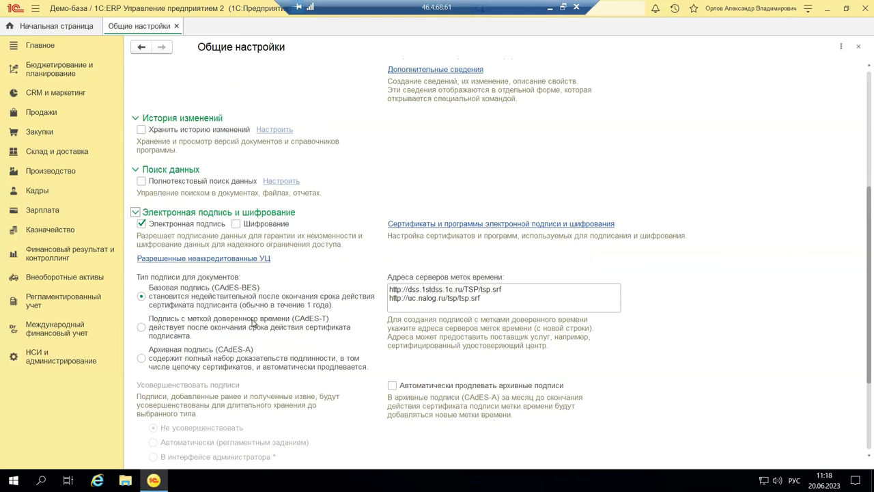
scroll(236, 347, up, 2)
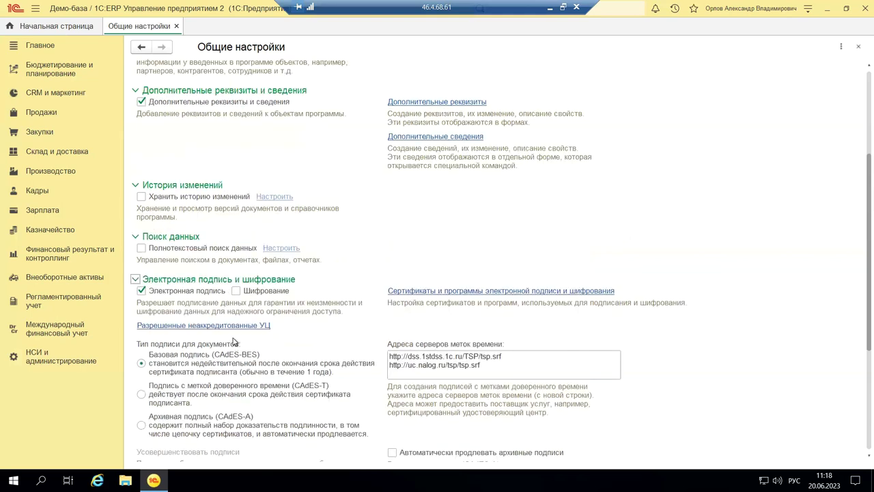
scroll(234, 341, down, 2)
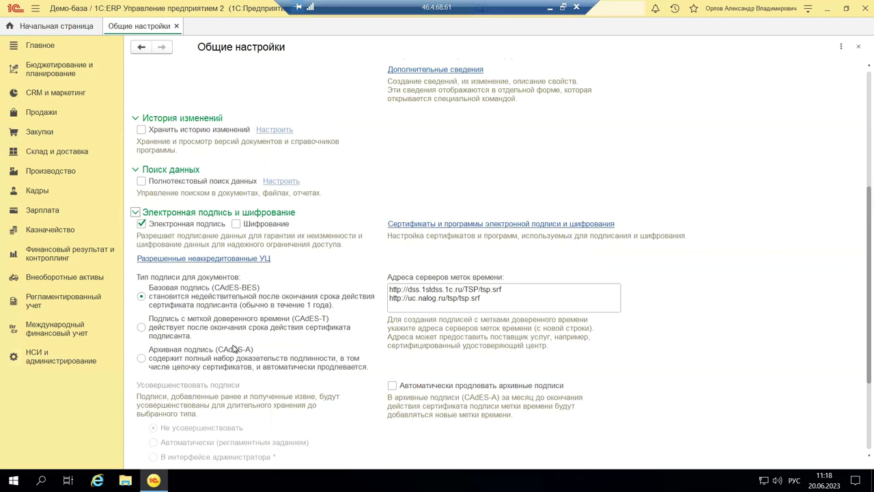
scroll(234, 350, down, 4)
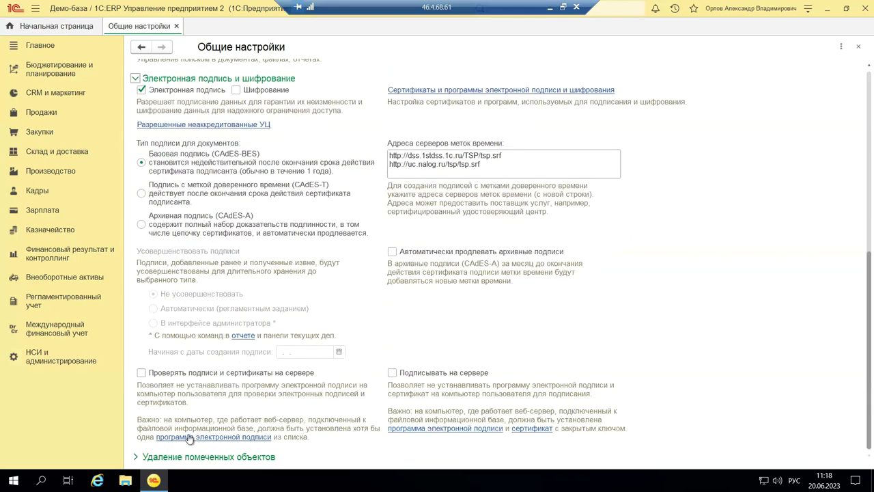
Expand the Удаление помеченных объектов section and view its options for deleting marked objects
click(153, 457)
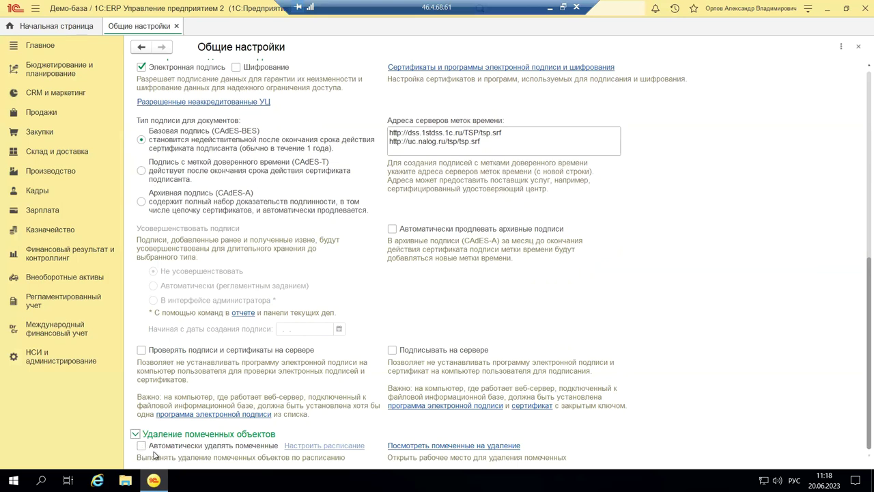
scroll(198, 447, up, 2)
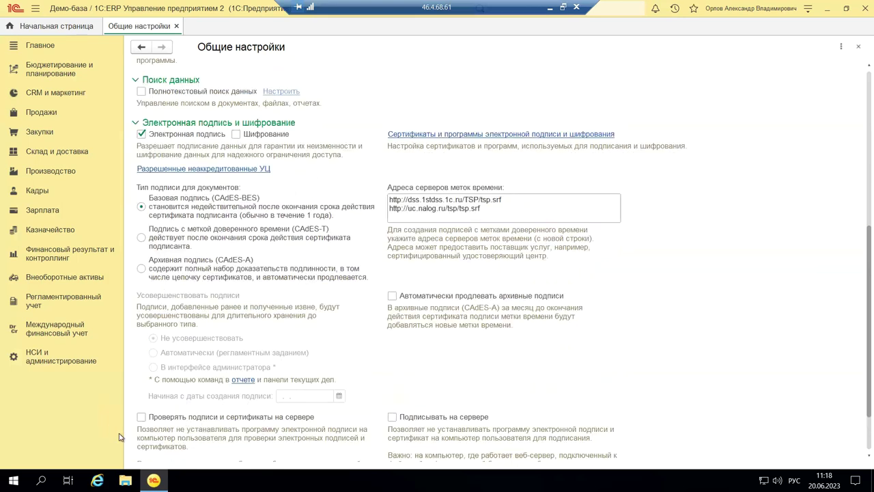
scroll(139, 417, down, 2)
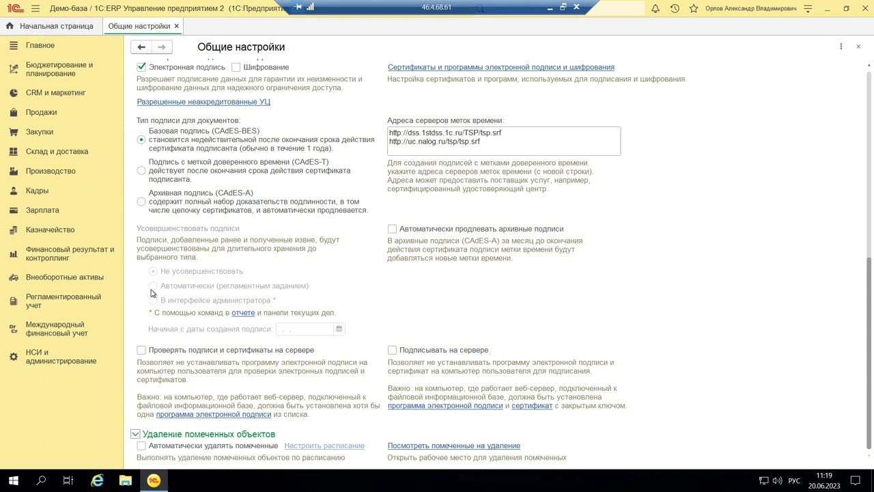
Open the Интерфейс settings, try the "Как в предыдущих версиях 1С:ERP" mode and reselect "Такси" (рекомендуется)
click(68, 364)
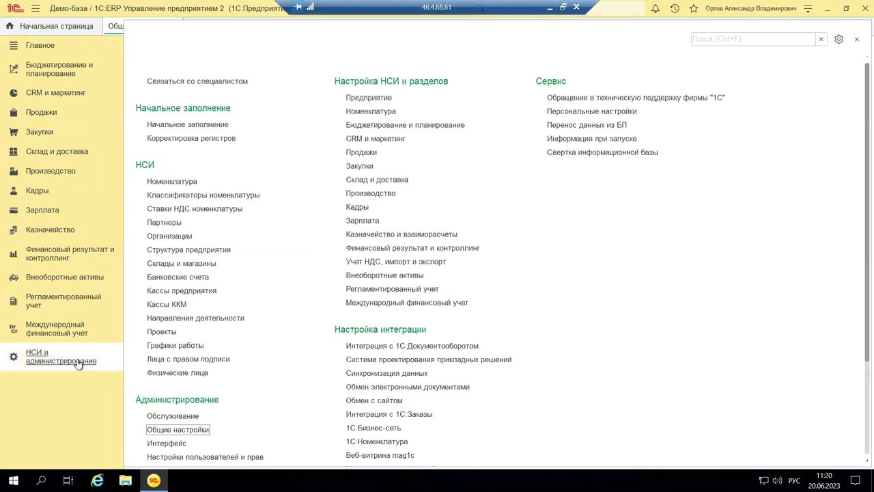
click(183, 447)
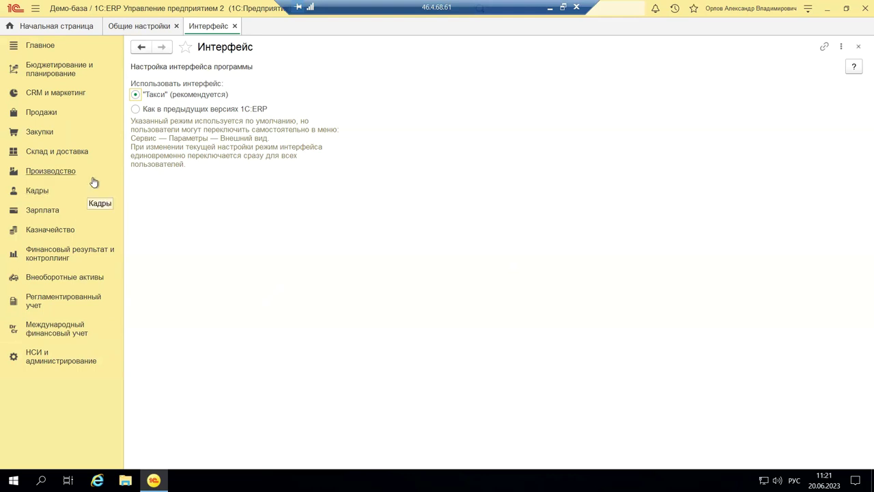
click(136, 110)
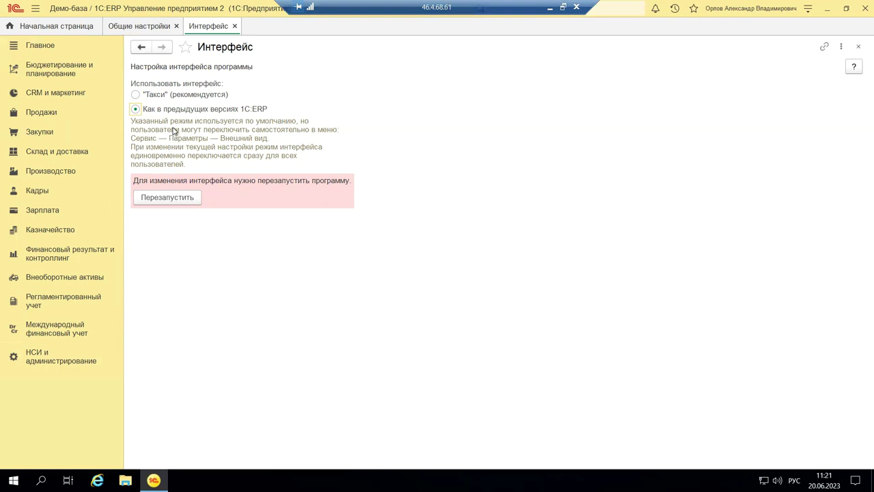
click(135, 95)
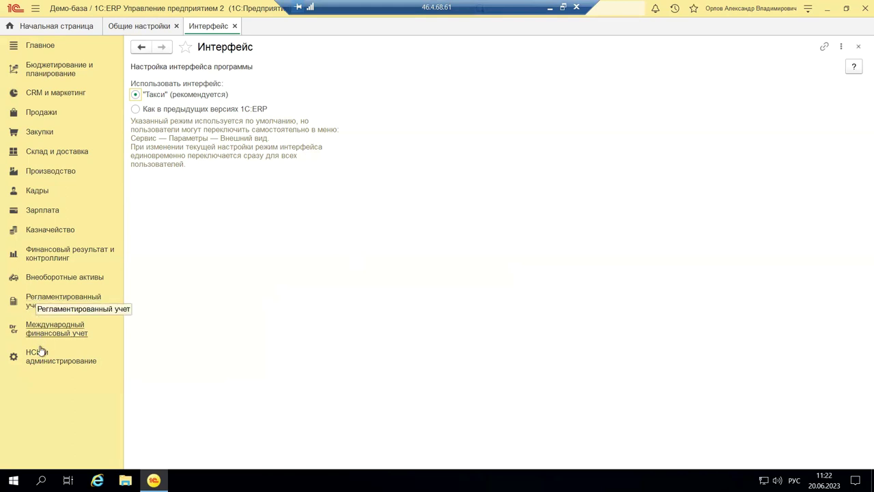
Open the Документы продажи (все) journal from the Продажи section and look through its earlier documents
click(41, 366)
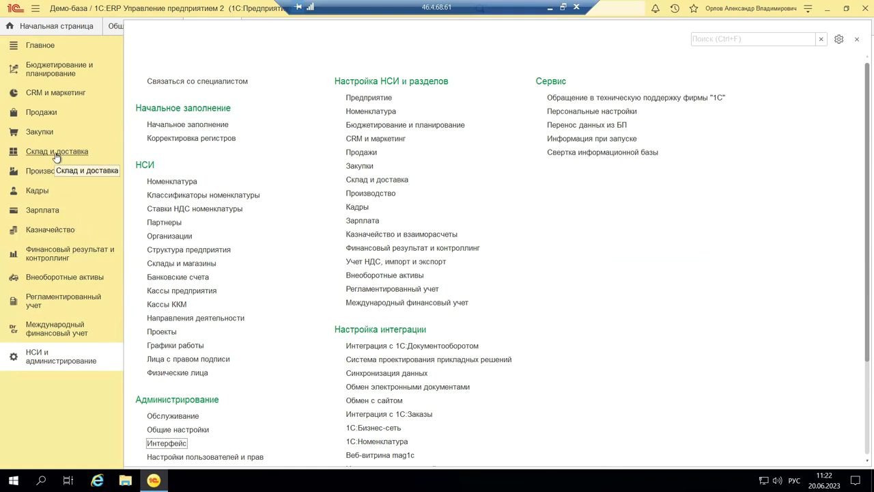
click(40, 114)
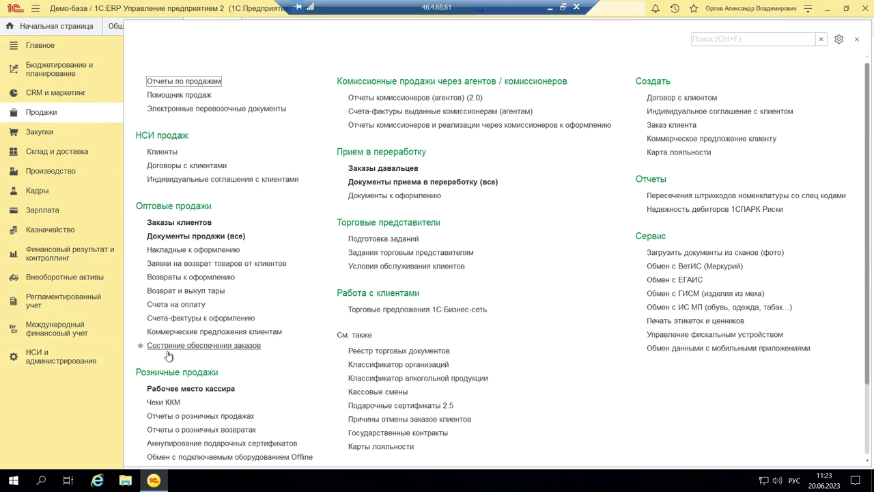
scroll(166, 382, down, 3)
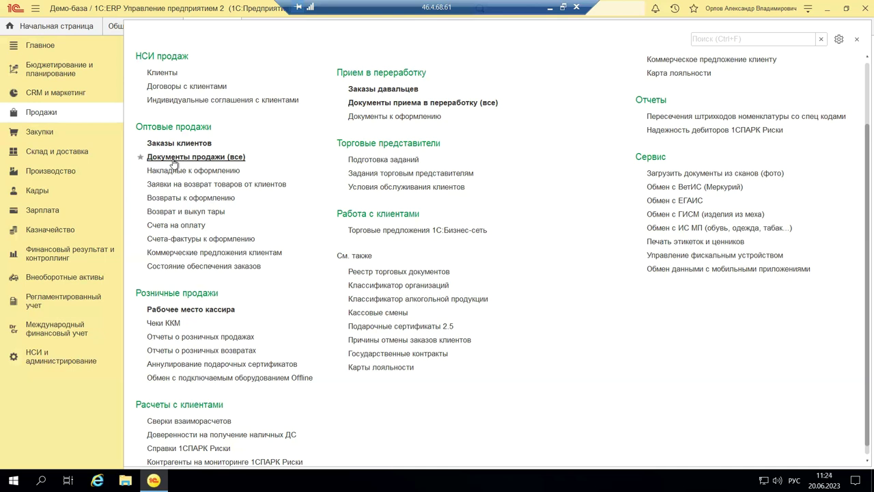
click(174, 159)
click(170, 157)
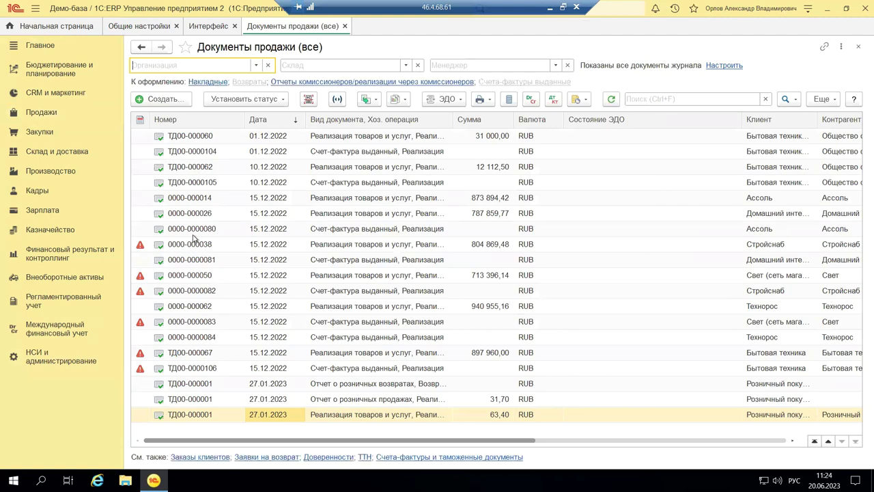
scroll(354, 236, up, 10)
click(354, 235)
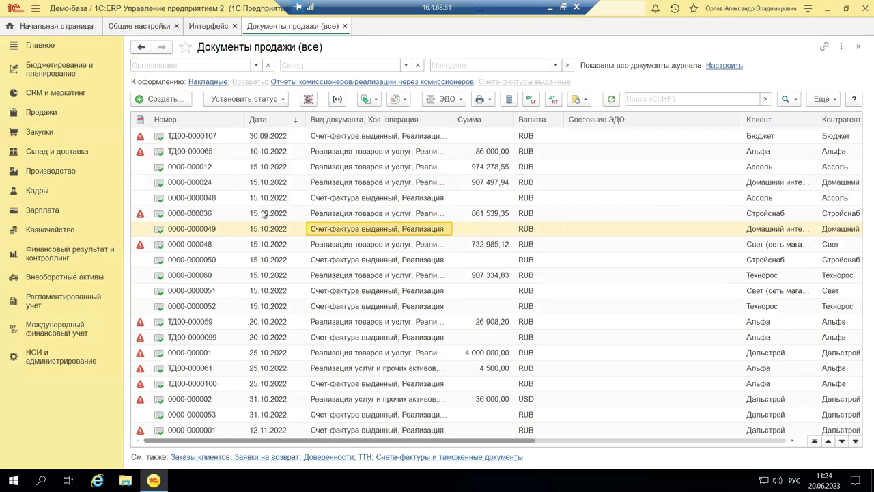
View the document types offered for a new sales document, expand the surplus goods posting type, and close the list without creating anything
click(155, 99)
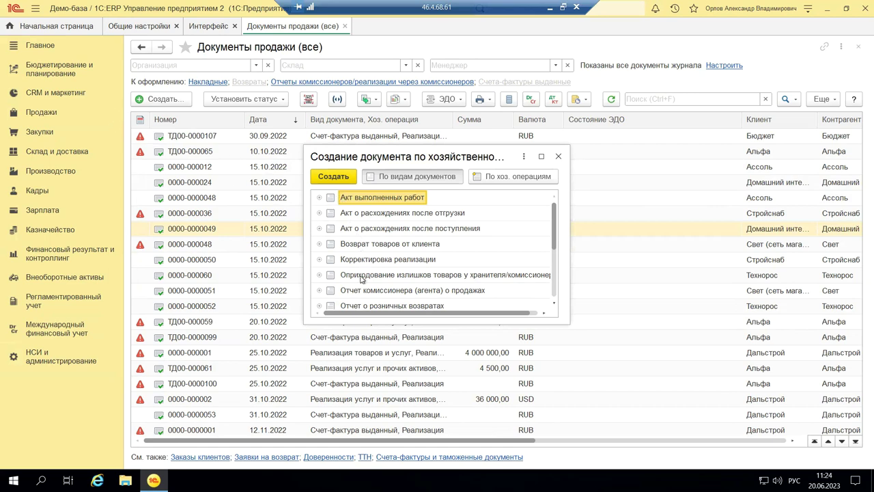
click(316, 276)
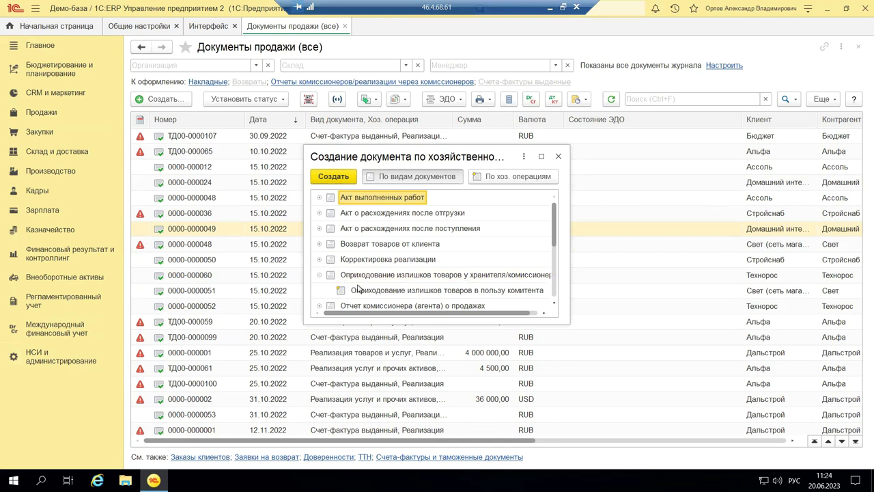
click(558, 158)
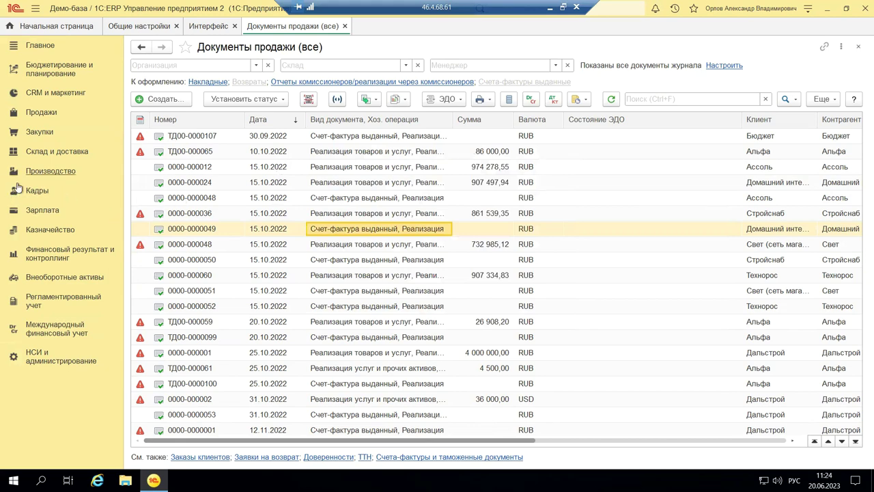
Revisit the Интерфейс settings, and open the Предприятие settings from НСИ и администрирование
click(60, 360)
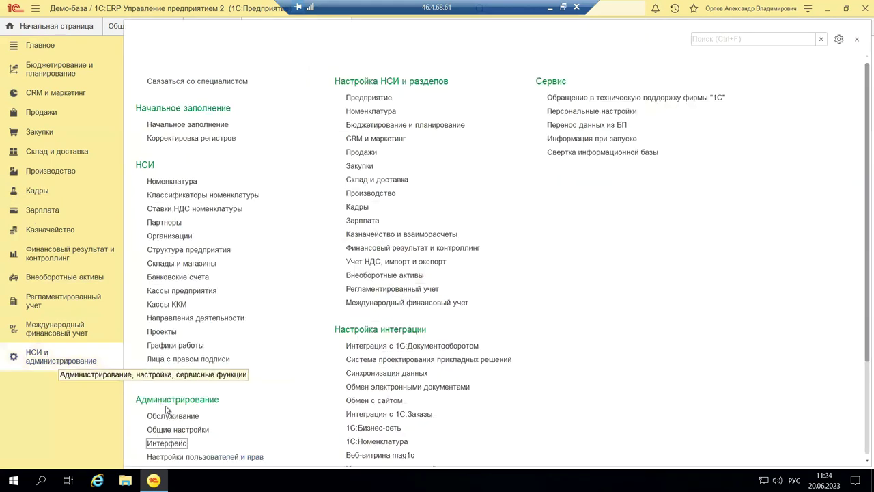
click(162, 445)
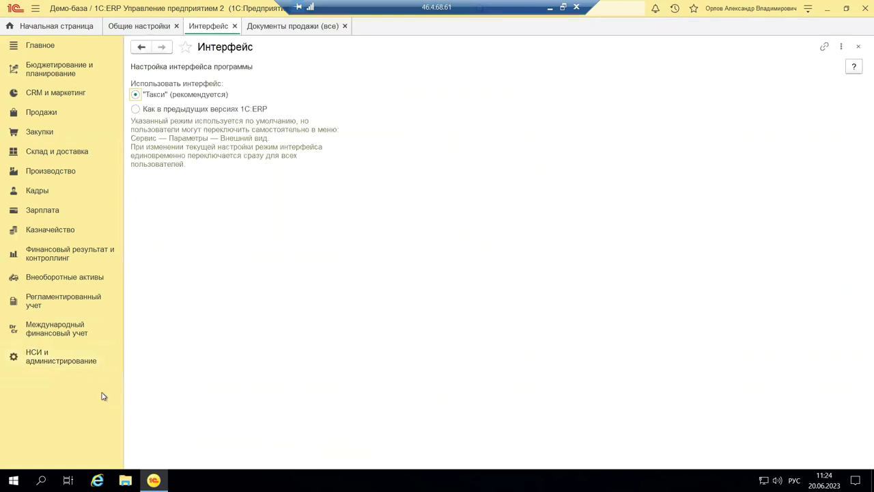
click(44, 360)
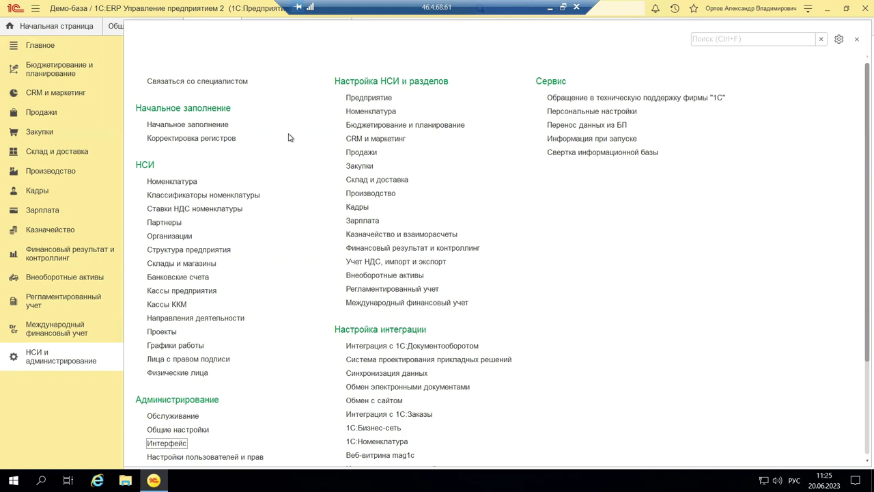
click(358, 102)
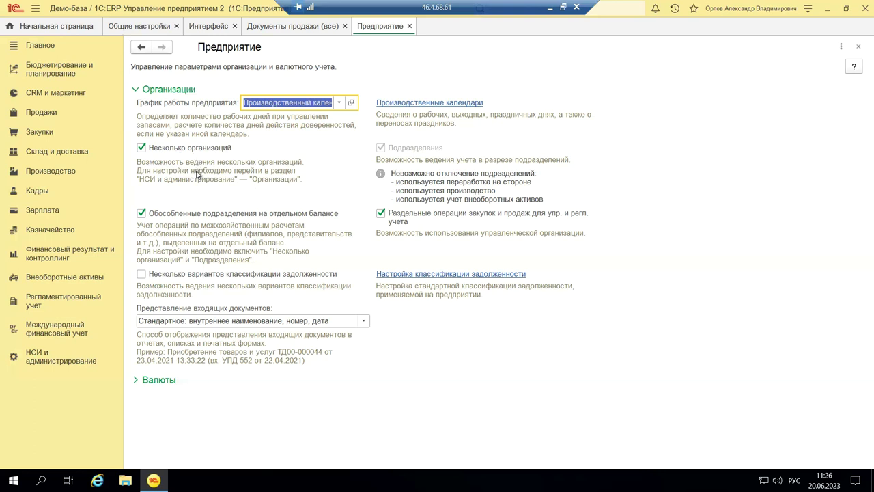
Turn off the Несколько организаций option in the Организации settings and enable it again
click(141, 151)
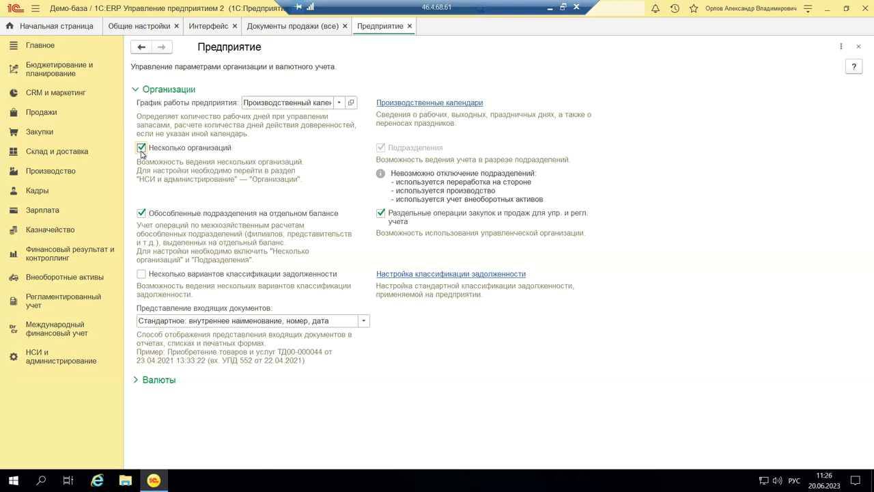
click(142, 148)
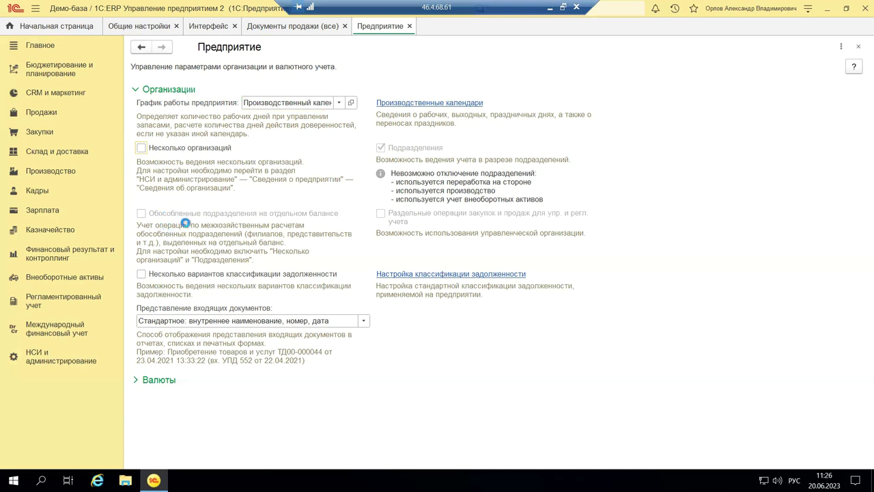
click(141, 149)
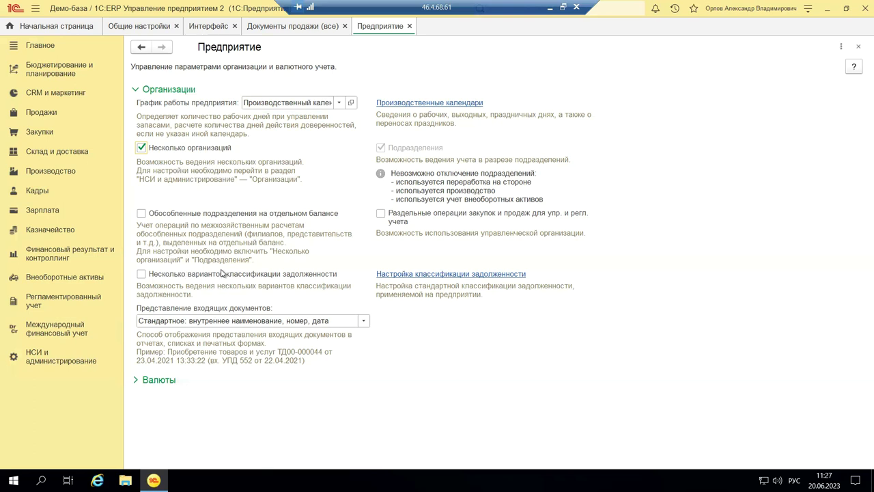
Enable Несколько вариантов классификации задолженности and view the choices for Представление входящих документов without changing the selection
click(141, 275)
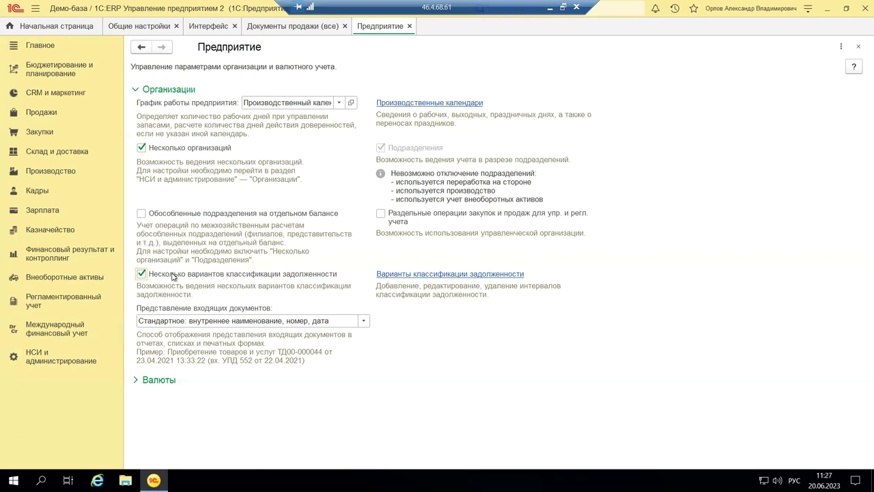
click(363, 320)
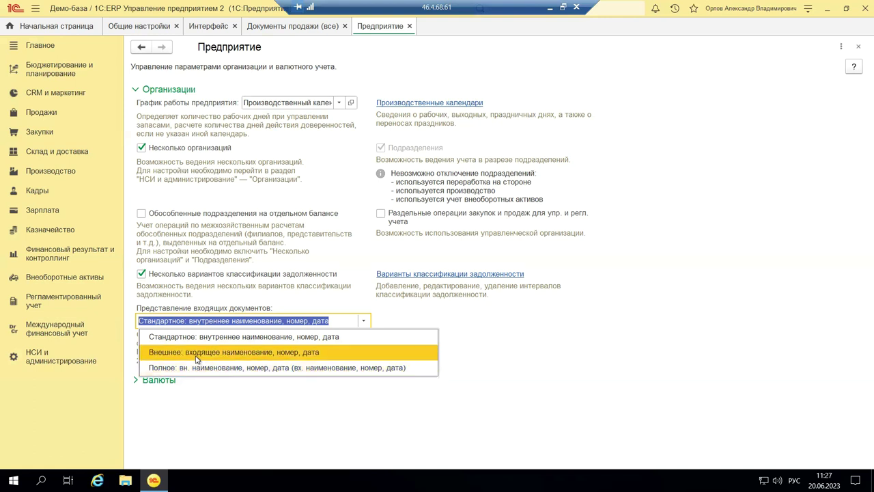
click(200, 382)
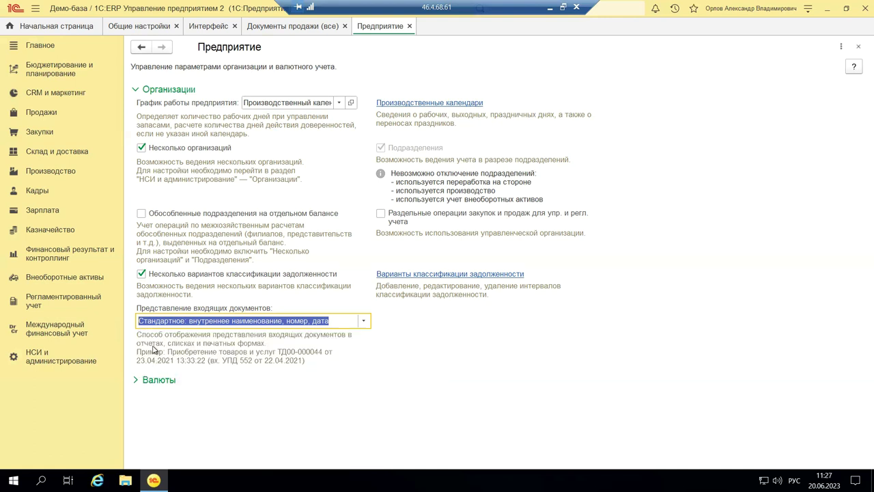
Expand the Валюты section and view its regulated and management accounting currency settings
click(152, 381)
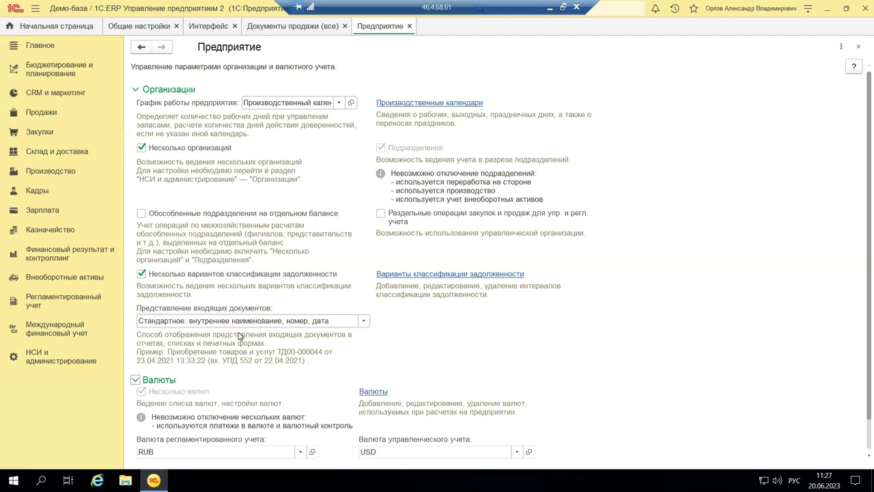
scroll(239, 336, down, 1)
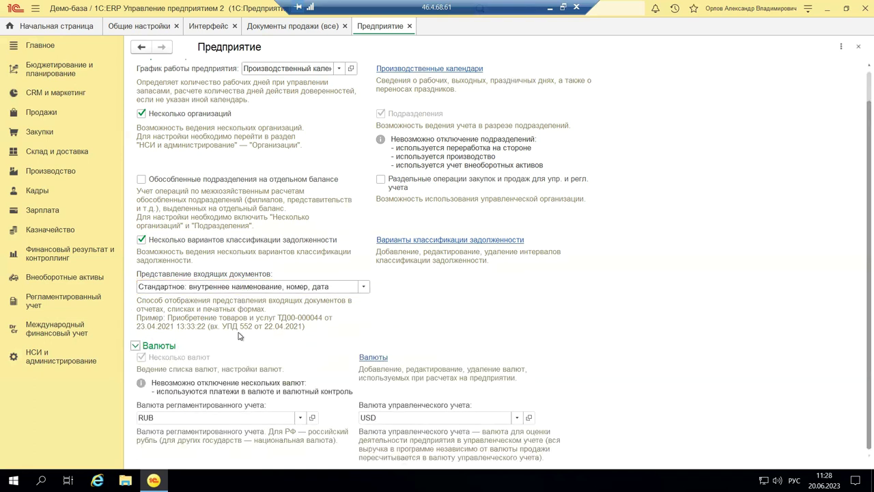
scroll(167, 336, up, 1)
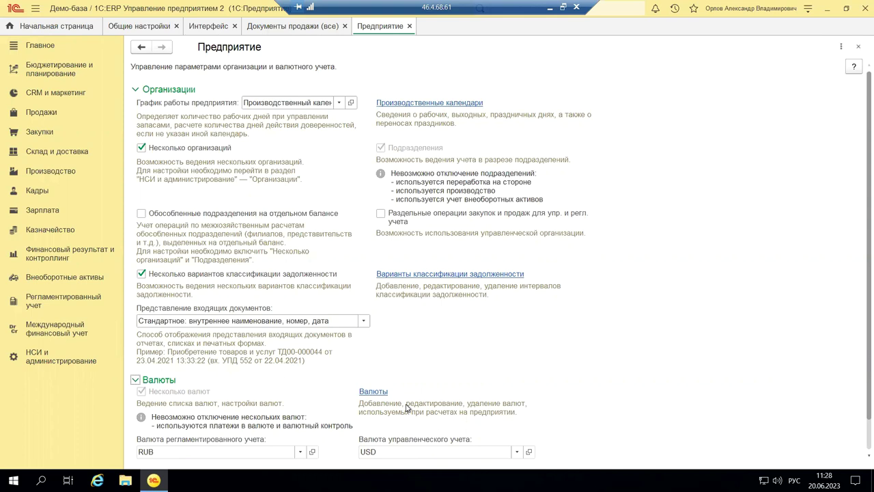
Try to change the Валюта управленческого учета to RUB, declining to continue the edit
click(368, 452)
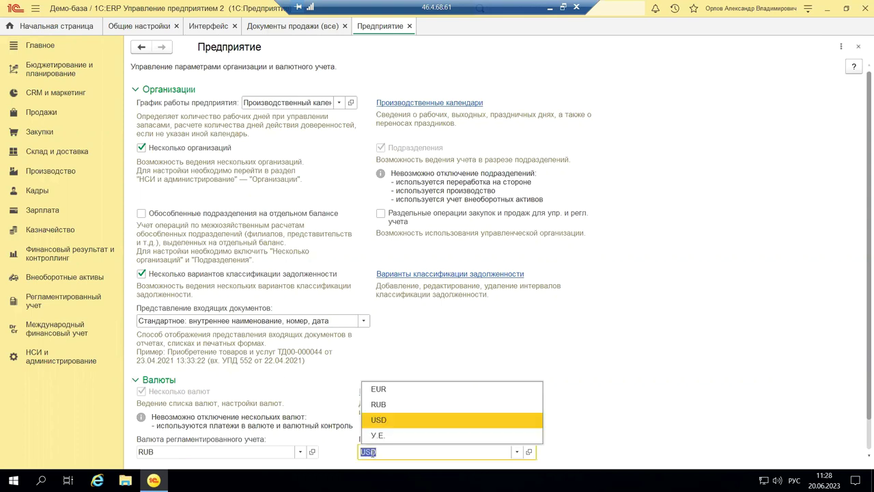
click(373, 400)
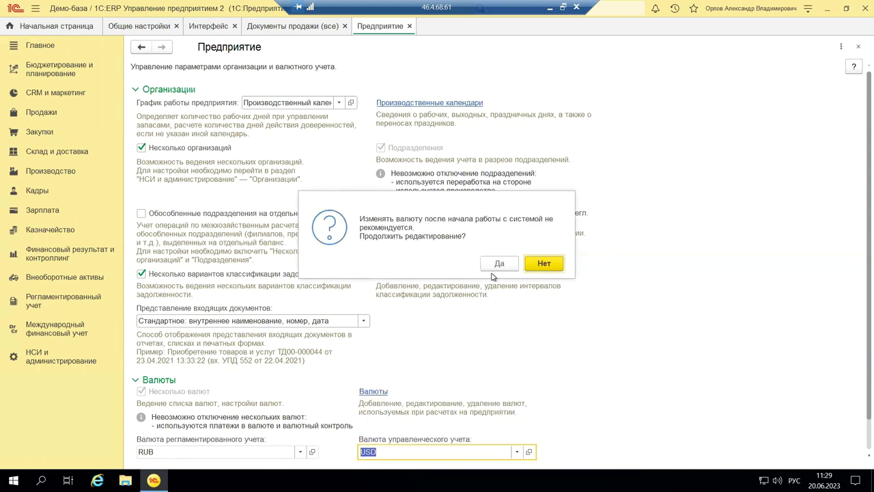
click(533, 266)
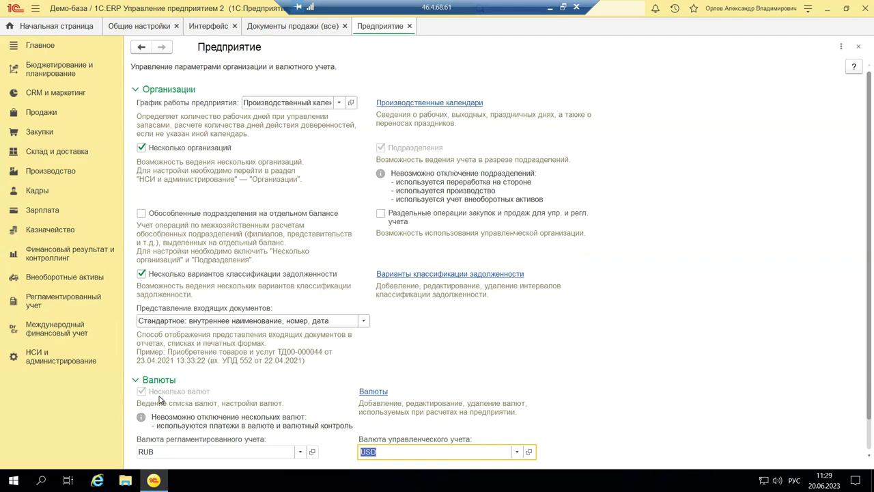
Open the Номенклатура settings and examine the Разрезы учета options for sets, returnable packaging, characteristics, packages, series and quality
click(79, 369)
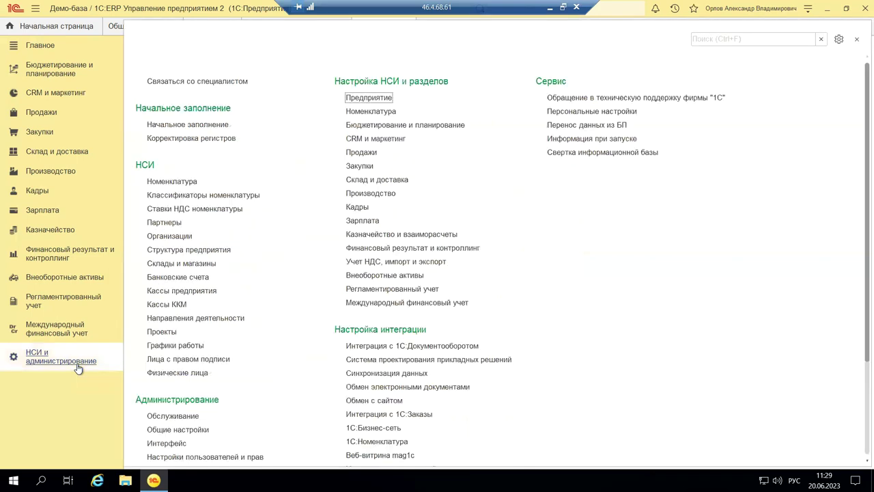
click(365, 114)
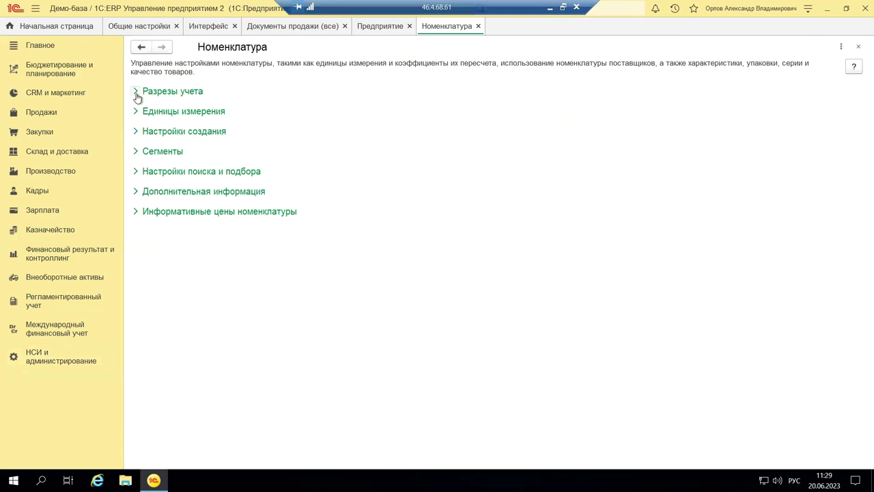
click(136, 92)
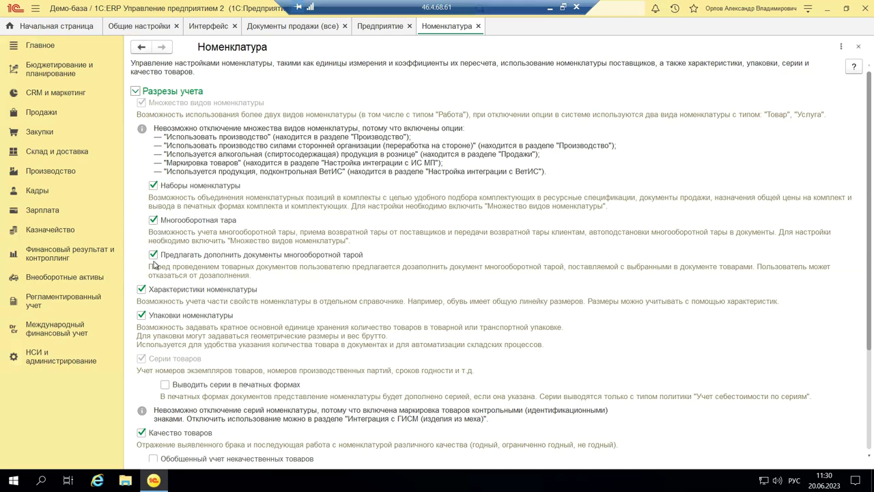
scroll(153, 265, down, 4)
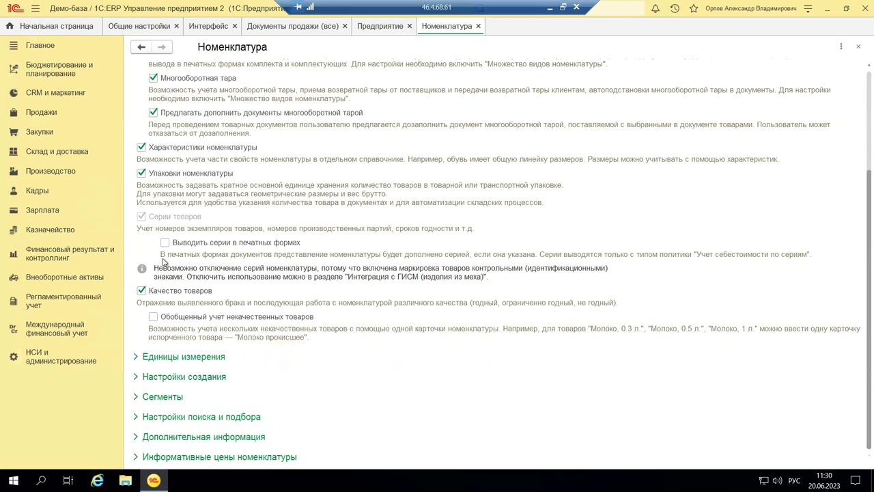
scroll(161, 273, up, 2)
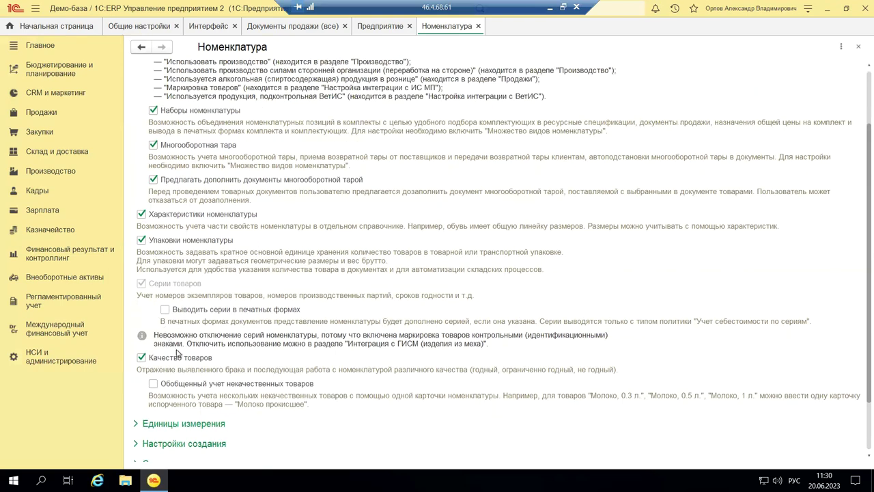
scroll(200, 376, down, 2)
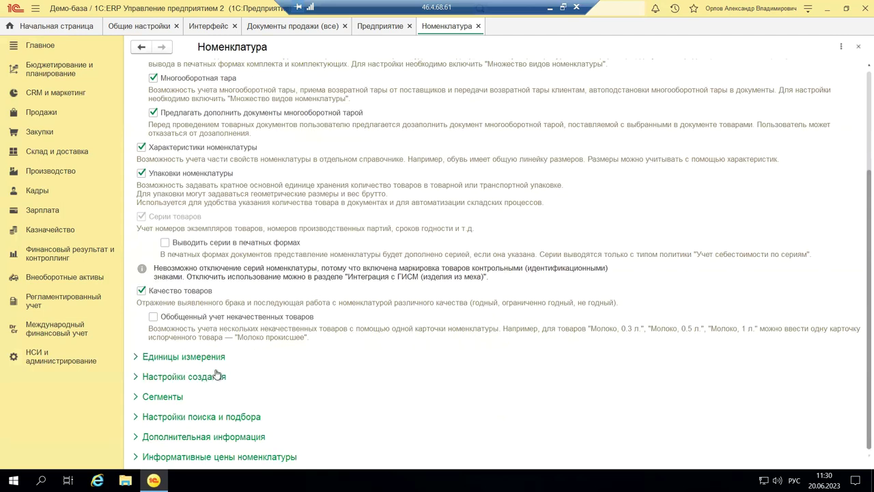
scroll(217, 372, up, 2)
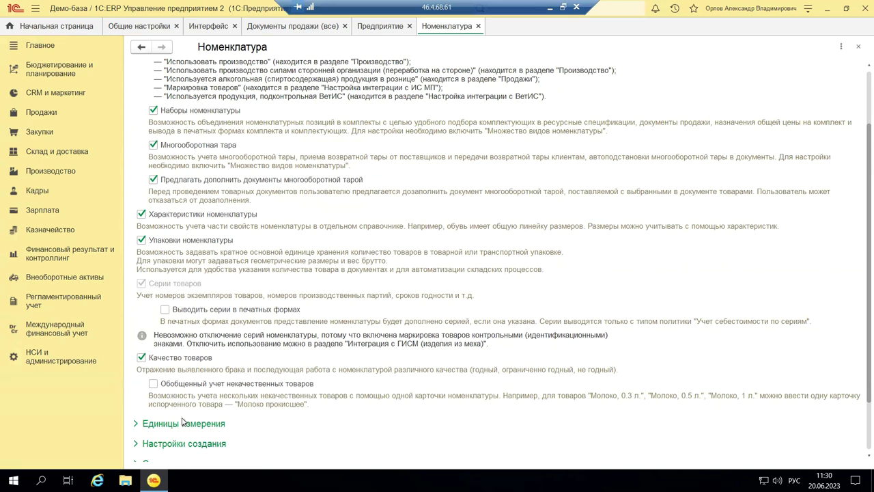
scroll(184, 423, up, 2)
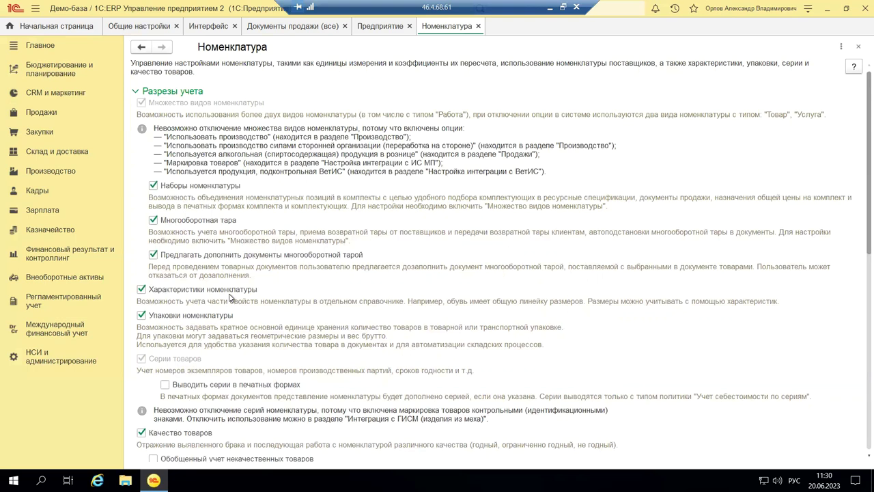
Expand the Единицы измерения section and examine its default units, report units and permitted deviation settings
scroll(233, 290, down, 5)
mouse_move(233, 290)
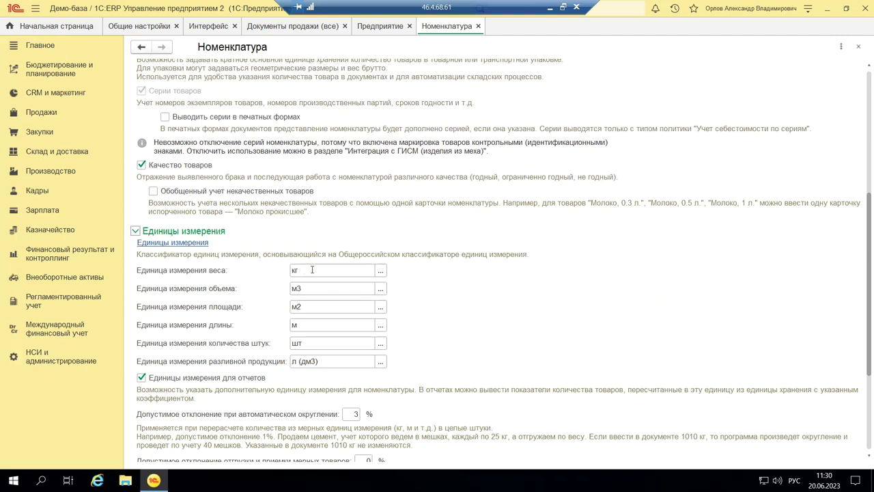
mouse_move(322, 271)
scroll(271, 396, up, 2)
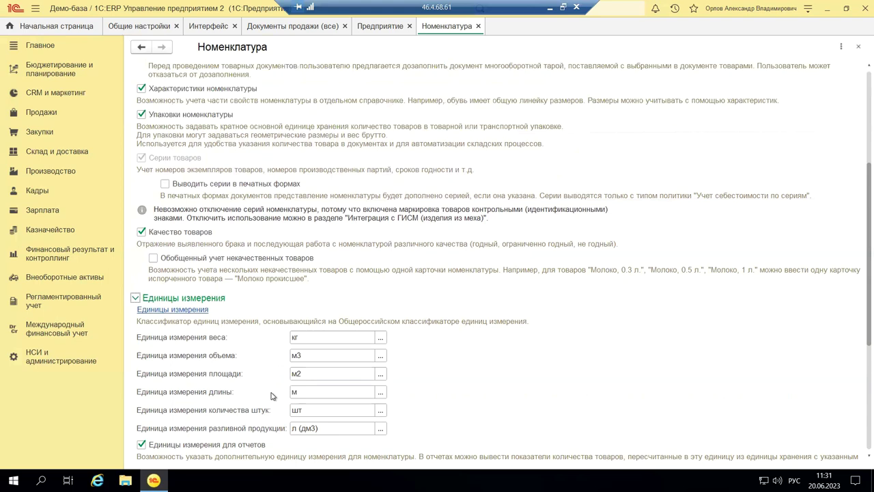
scroll(271, 396, down, 4)
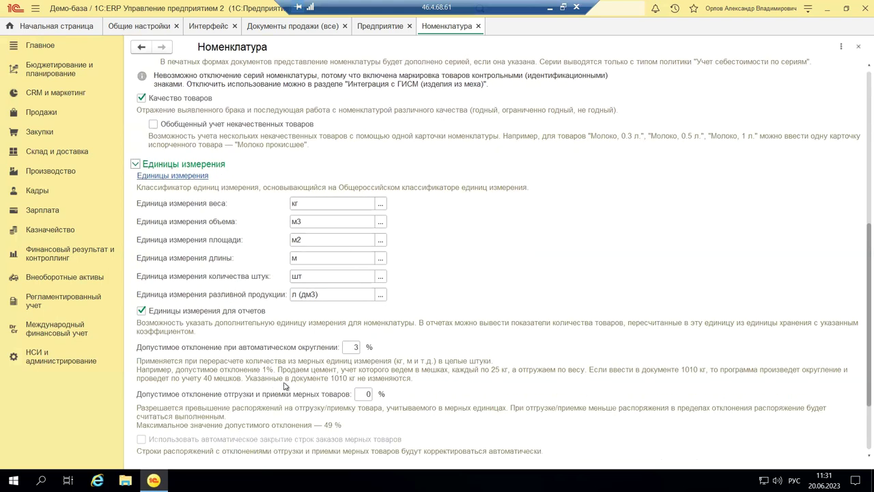
Examine the units available for Единица измерения количества штук, highlighting тыс. шт/1000 шт, and close the list without choosing one
scroll(284, 386, up, 2)
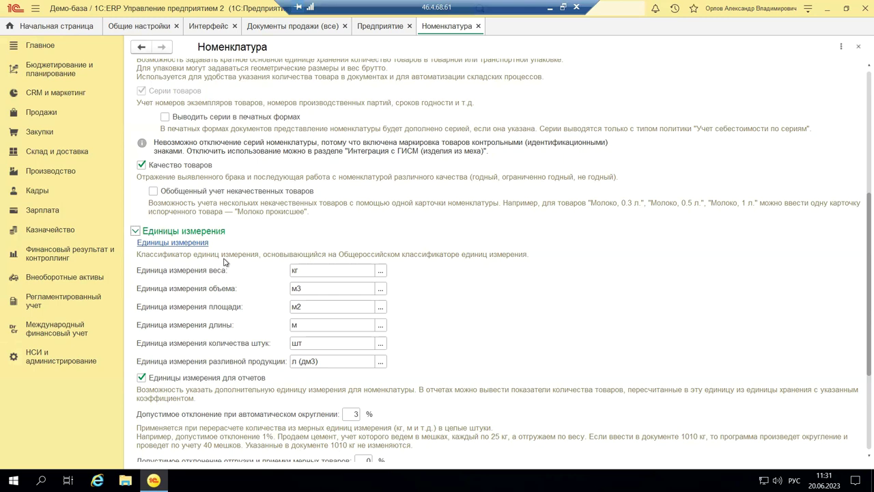
scroll(226, 265, down, 2)
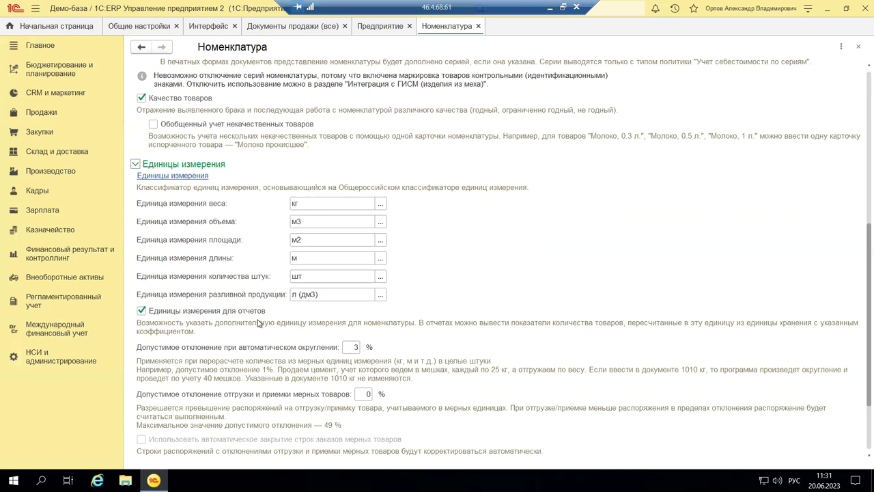
scroll(260, 322, up, 2)
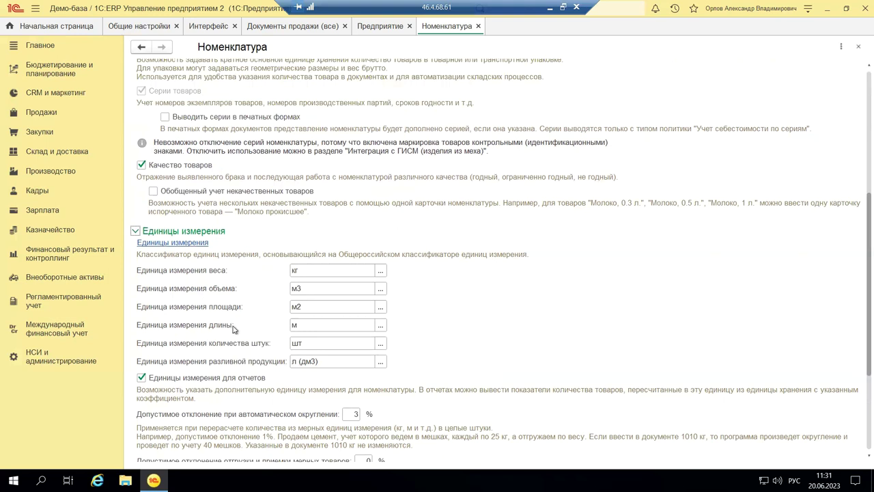
click(380, 343)
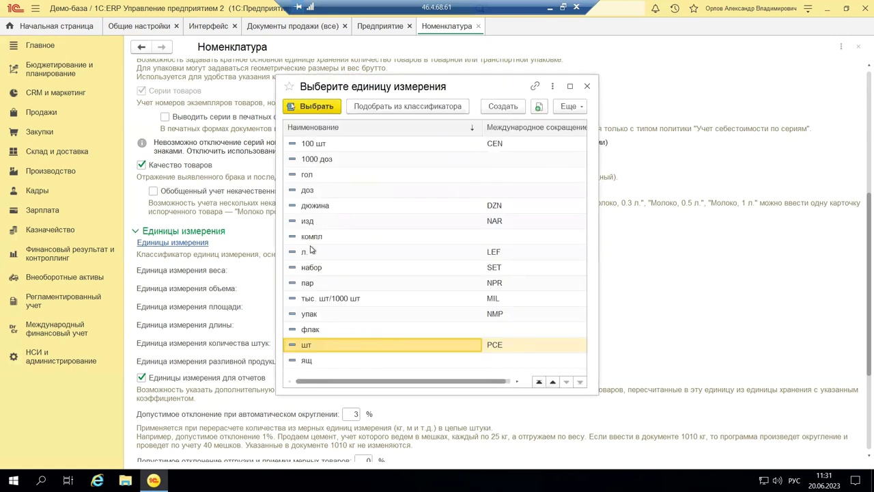
click(311, 300)
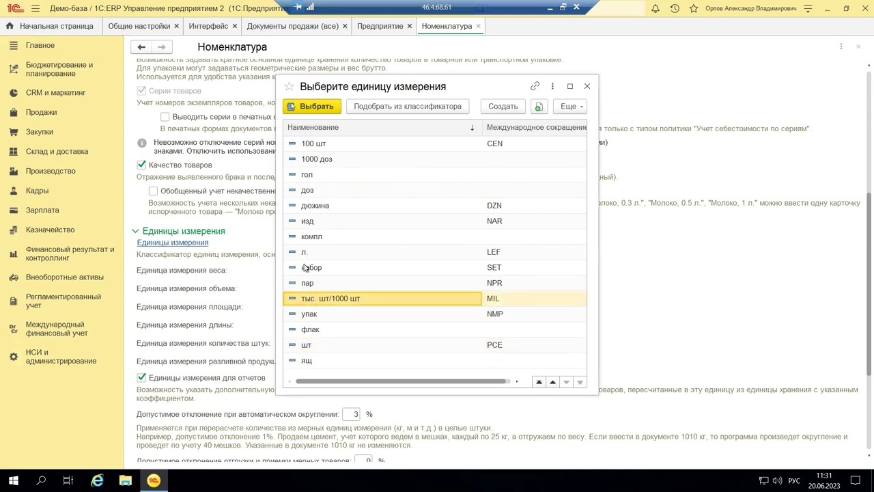
click(493, 300)
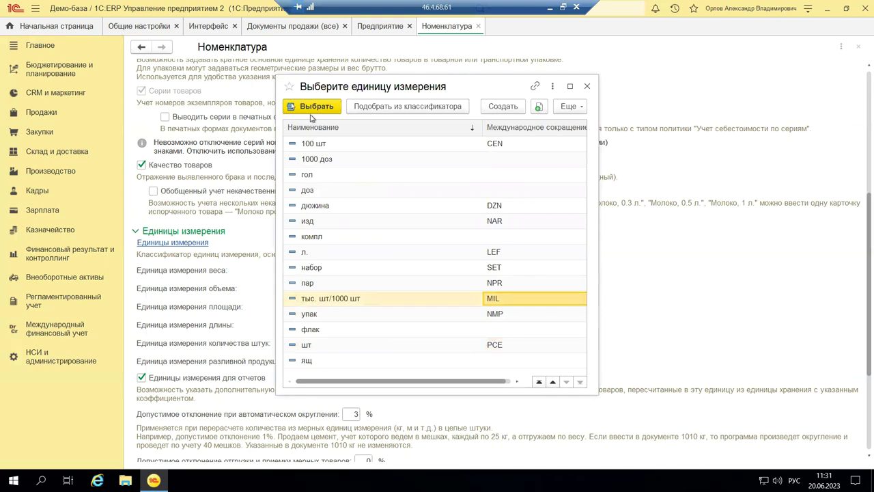
click(362, 106)
click(587, 86)
Expand the Настройки создания and Настройки поиска и подбора sections and examine their uniqueness, barcode prefix and product search options
scroll(226, 318, down, 5)
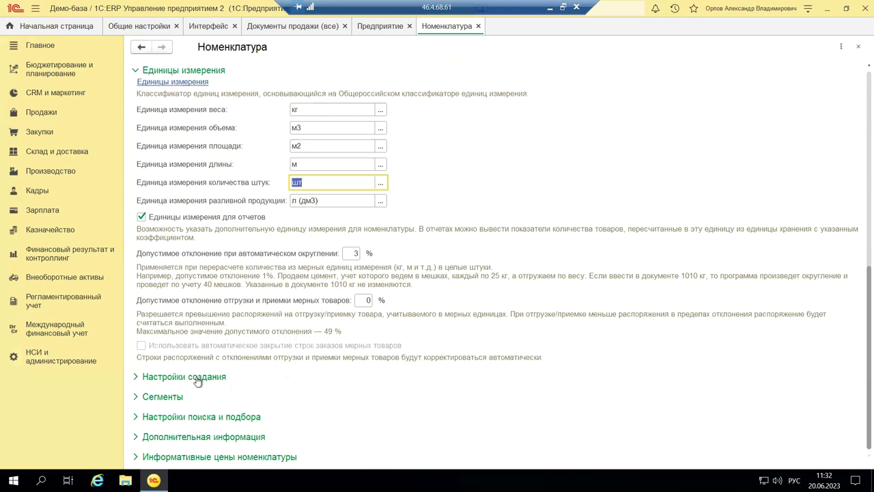
click(172, 378)
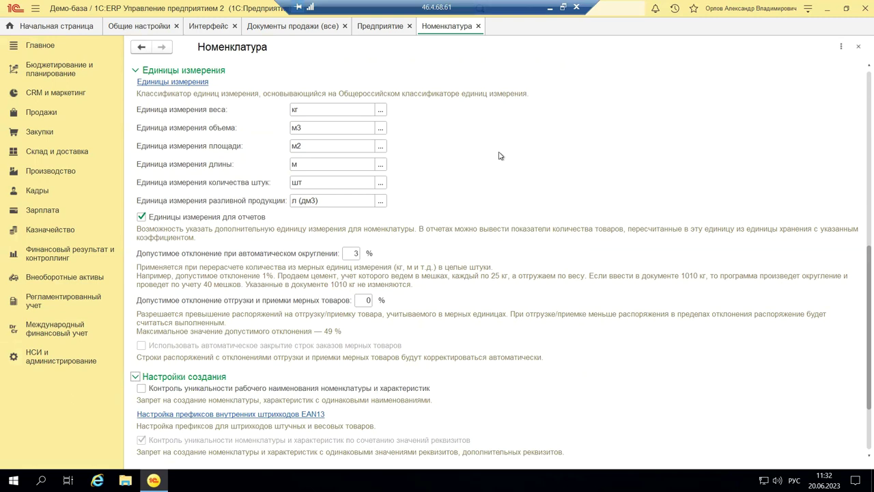
scroll(301, 297, down, 3)
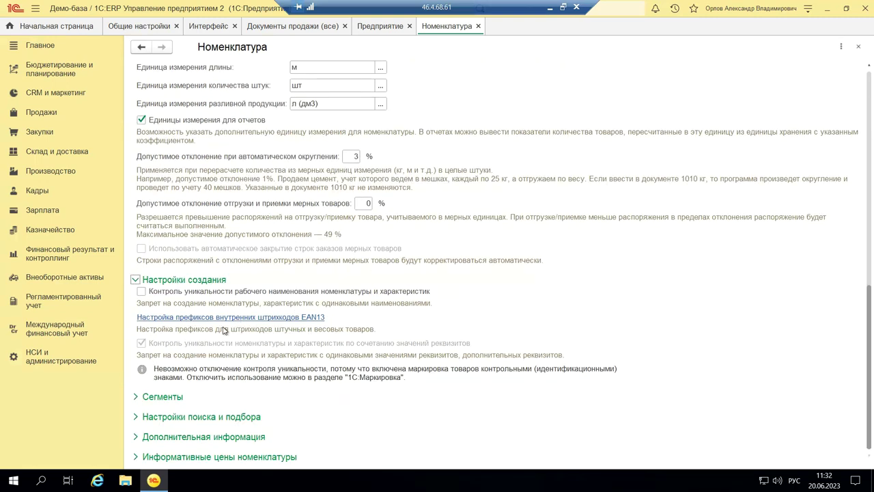
scroll(210, 331, up, 2)
scroll(209, 332, down, 2)
click(214, 416)
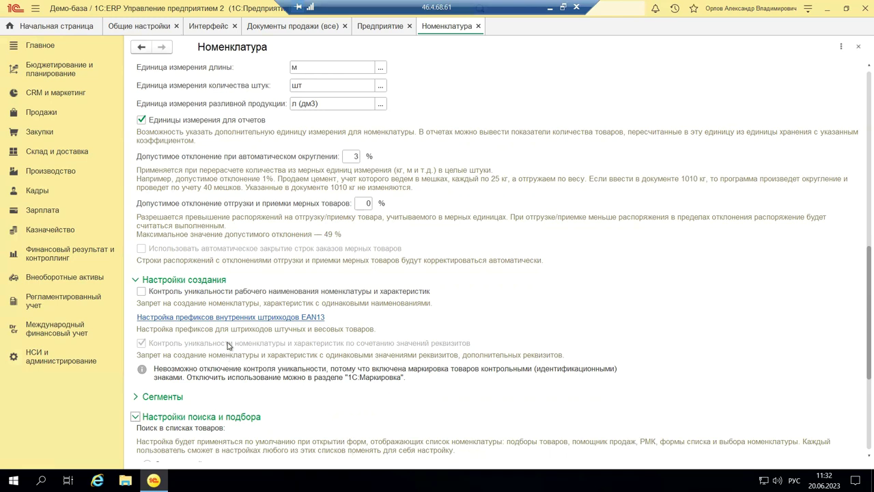
scroll(229, 344, down, 6)
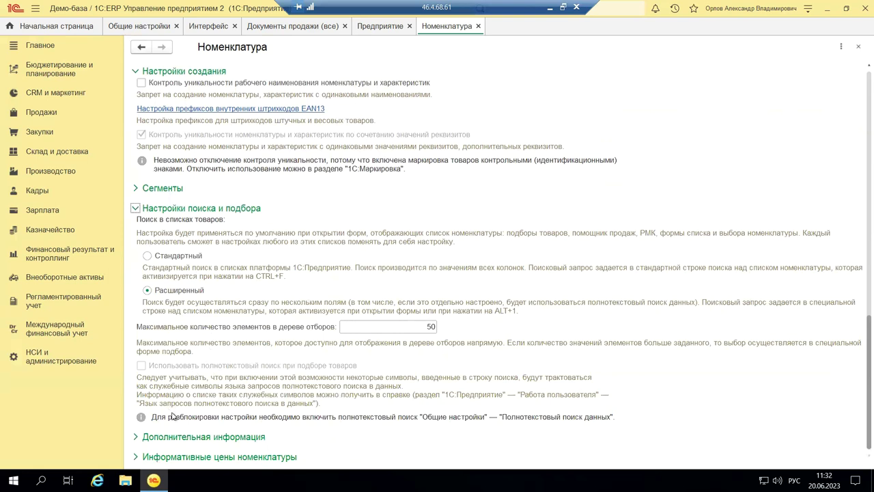
Expand the Дополнительная информация section and examine its supplier items, jointly sold items, certificates, classifiers and precious metals options
click(222, 436)
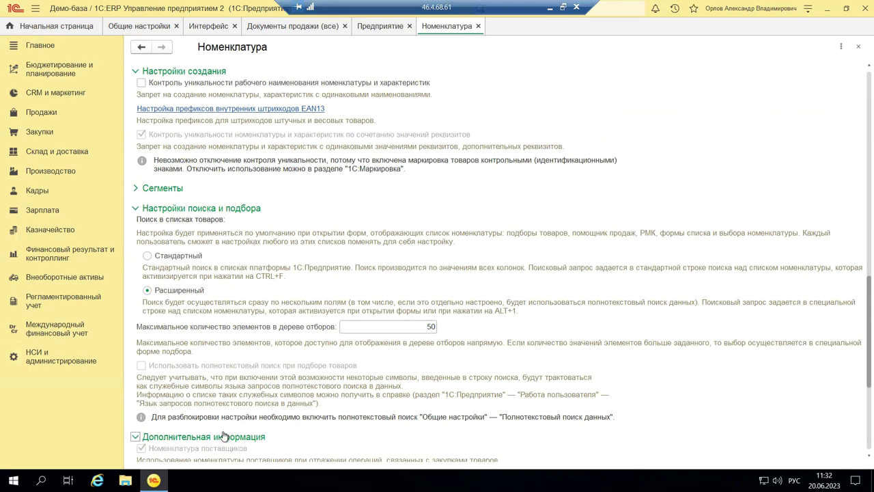
click(222, 437)
click(223, 438)
scroll(261, 399, down, 3)
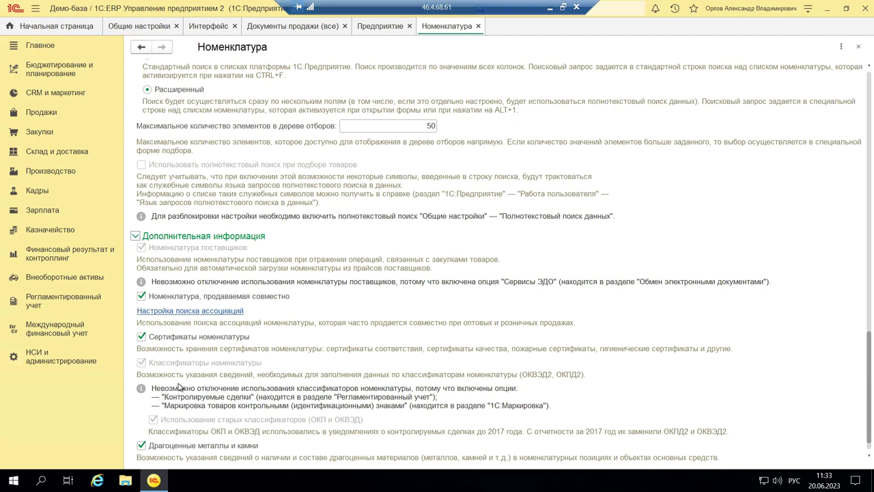
scroll(181, 383, up, 3)
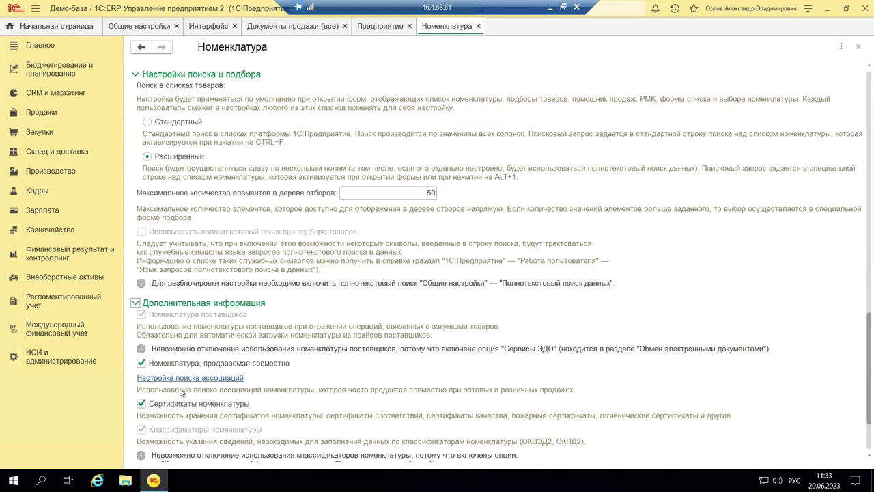
scroll(181, 383, down, 4)
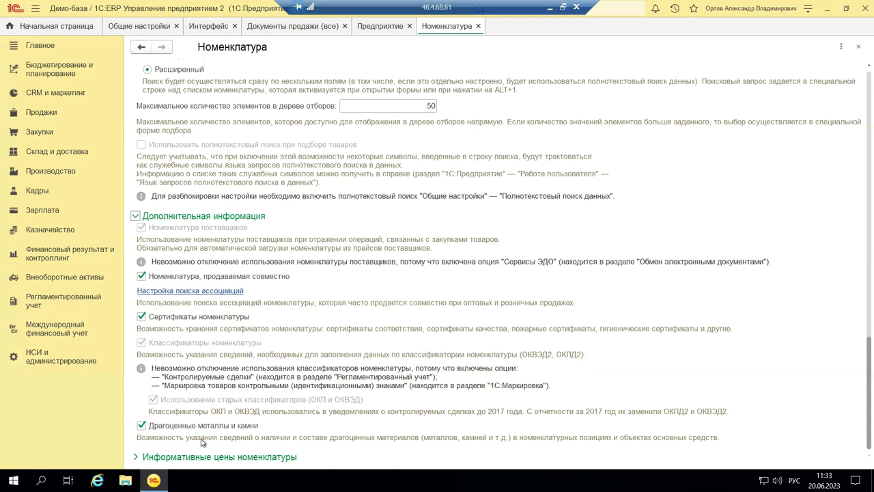
Expand the Информативные цены номенклатуры section and examine its options together with the preceding precious metals setting
click(137, 457)
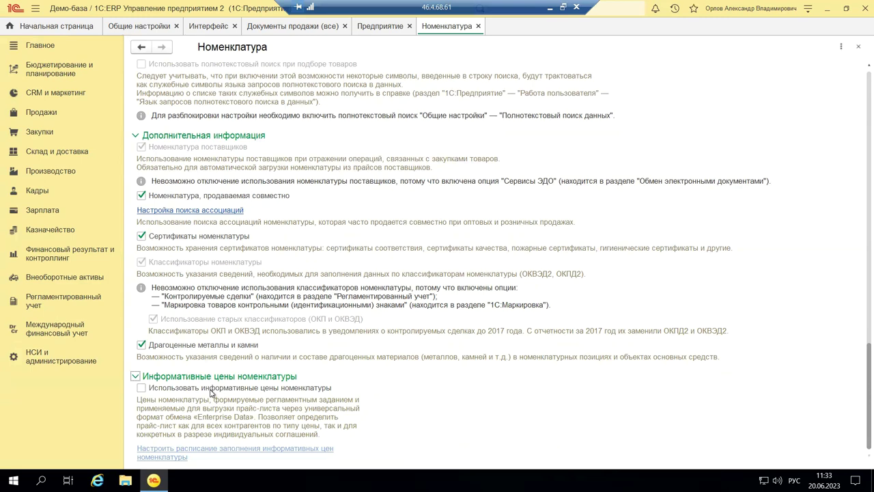
scroll(210, 392, up, 2)
scroll(210, 393, down, 2)
scroll(208, 424, up, 2)
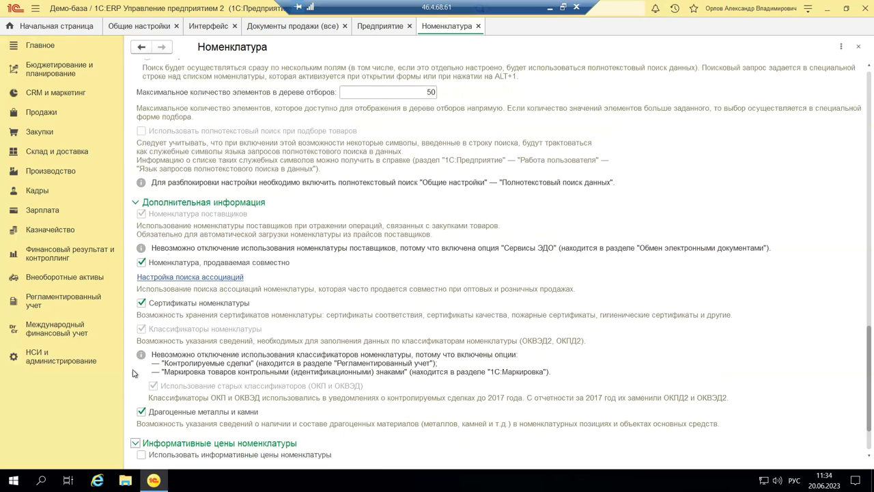
scroll(159, 399, down, 2)
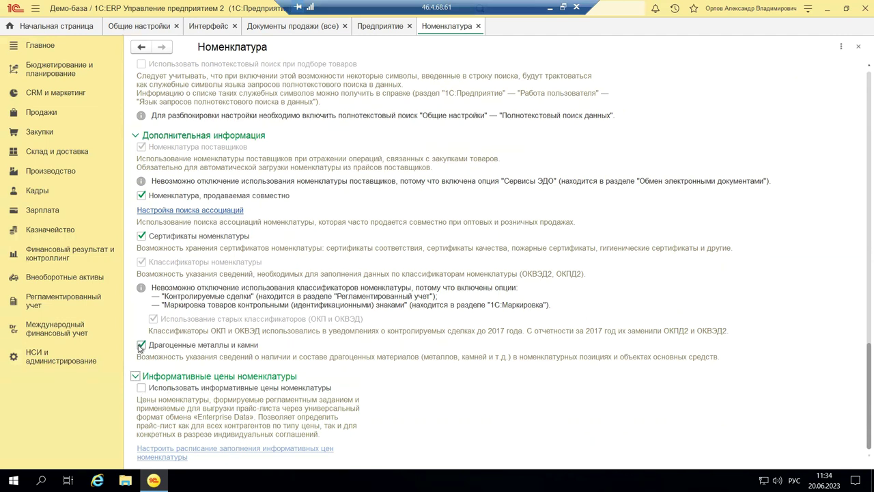
scroll(139, 350, up, 2)
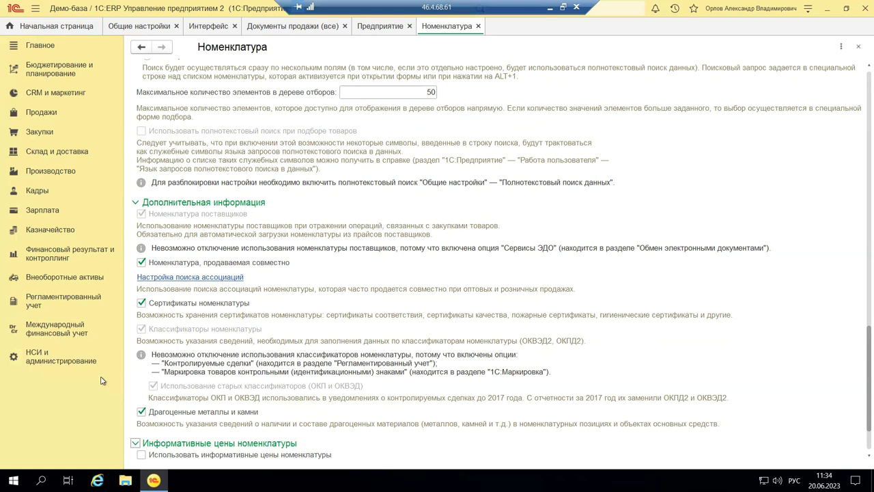
Open the Кадры settings from НСИ и администрирование, view the Кадровый учет options and close the page
click(33, 359)
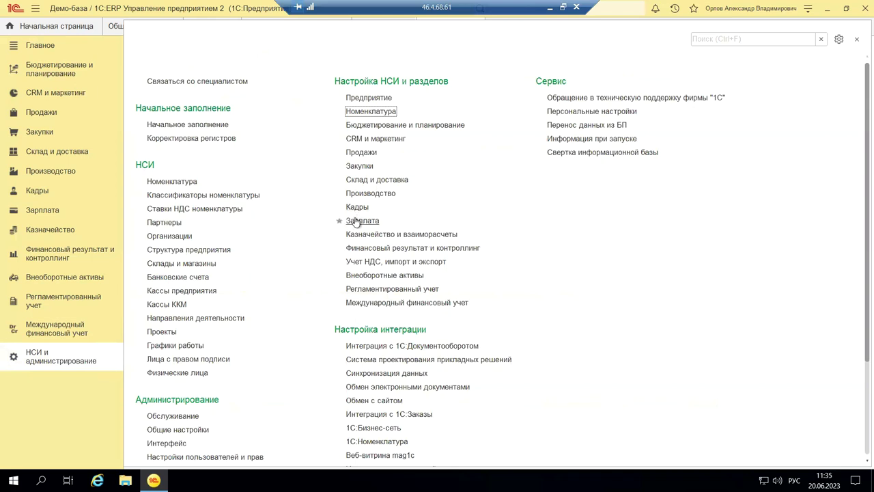
click(353, 208)
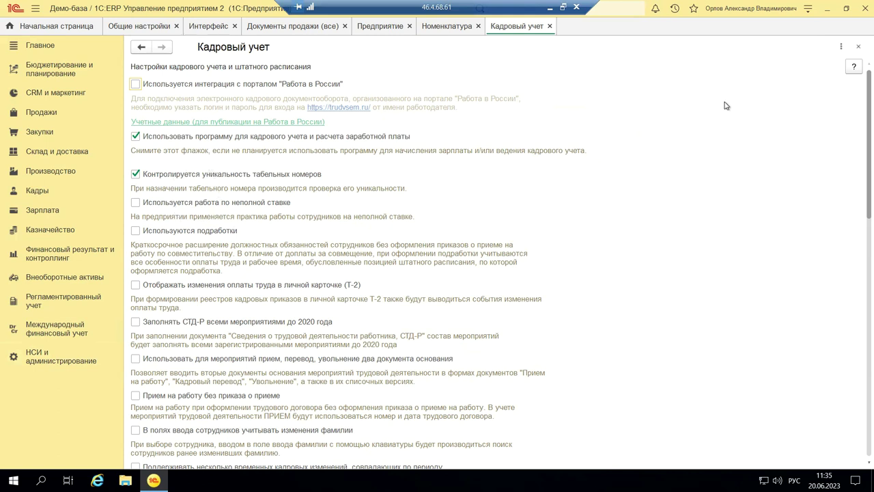
click(859, 47)
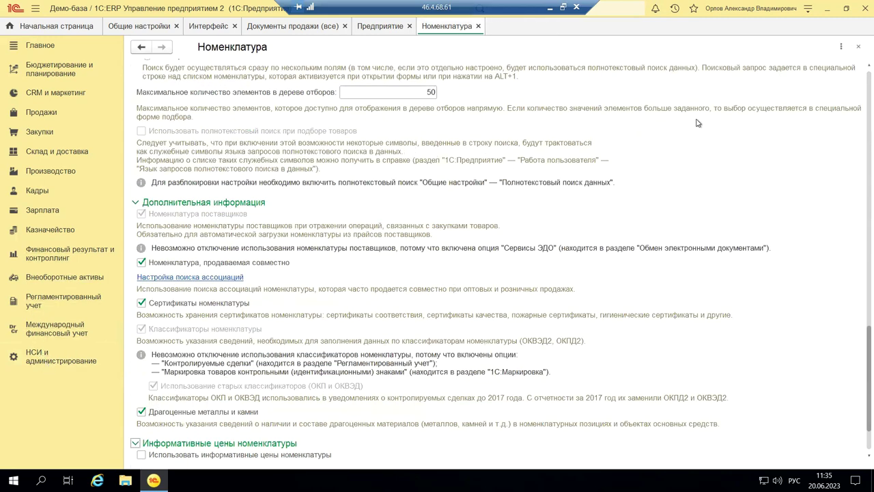
Close the Номенклатура, Предприятие and Документы продажи (все) pages
click(858, 48)
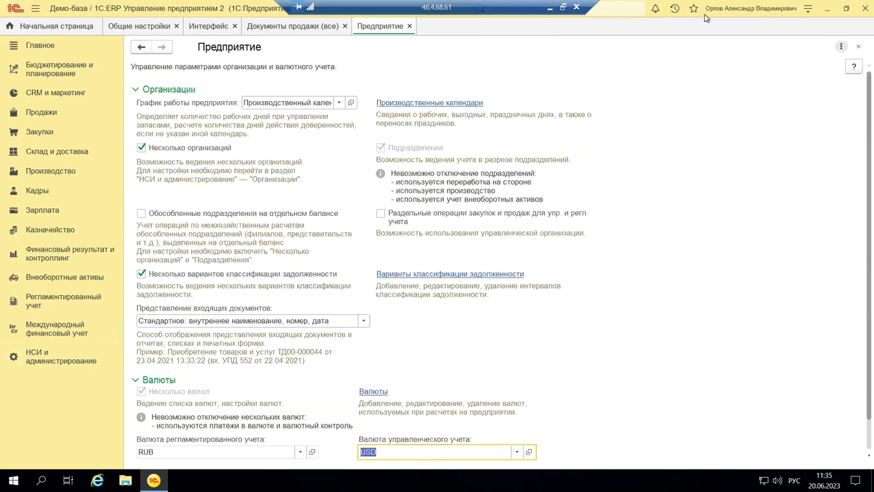
click(408, 29)
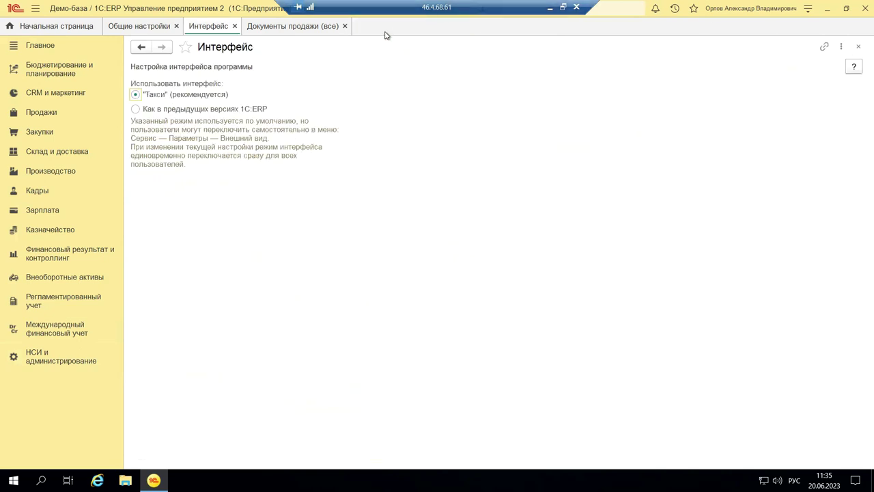
click(343, 27)
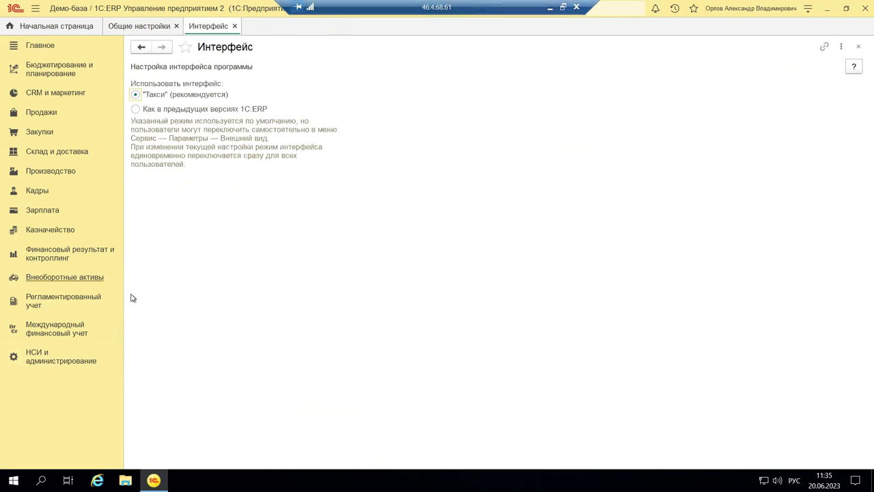
Open the Зарплата settings from НСИ и администрирование, view the Расчет зарплаты options and close the page
click(38, 360)
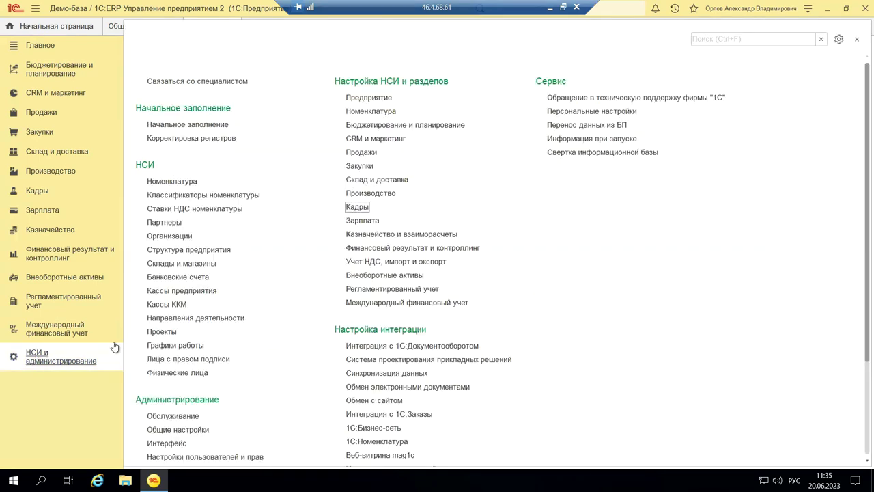
click(372, 223)
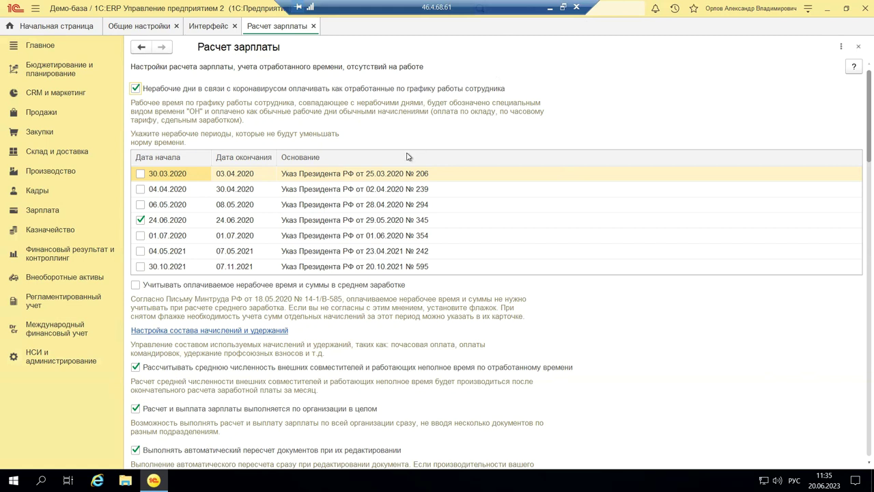
click(858, 47)
Open the Финансовый результат и контроллинг settings from НСИ и администрирование
click(27, 356)
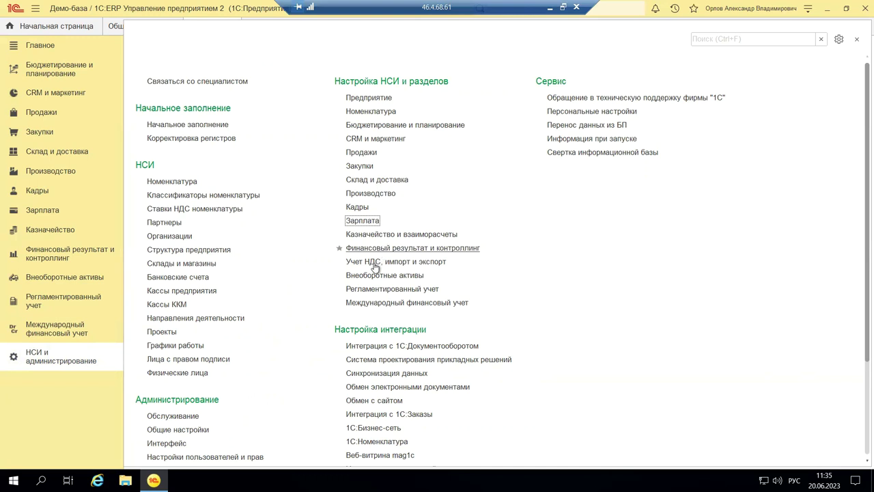
click(369, 290)
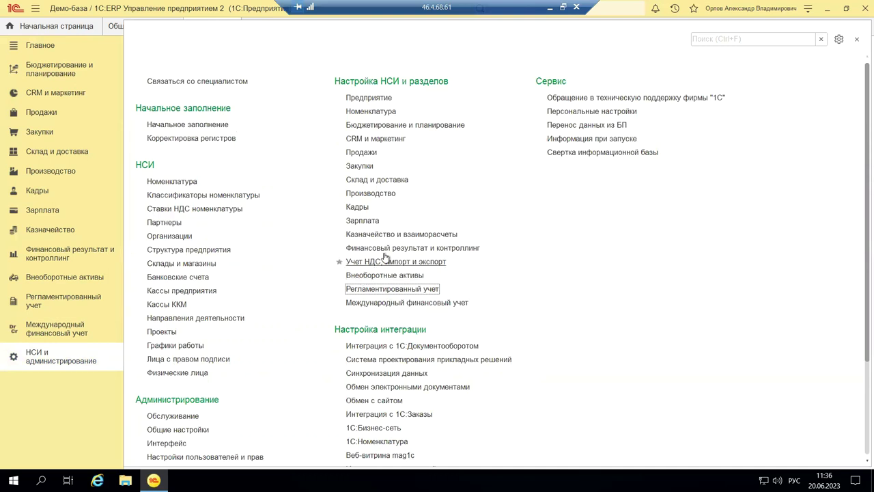
click(391, 247)
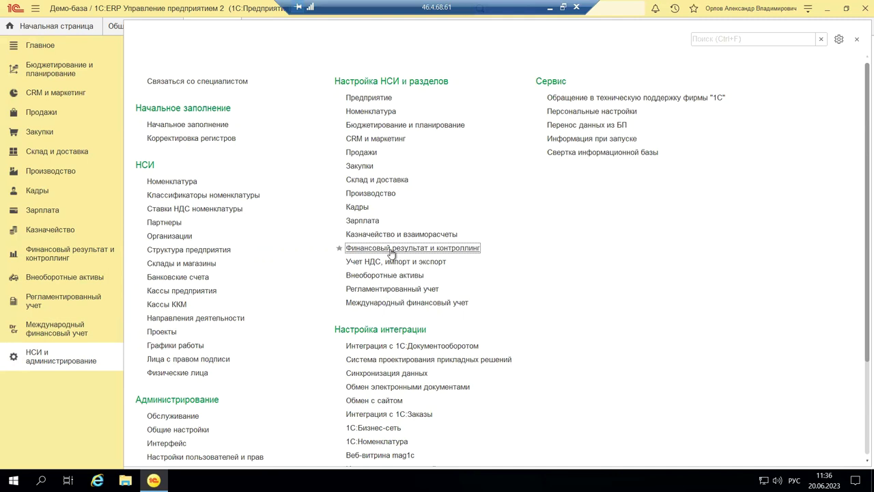
click(389, 250)
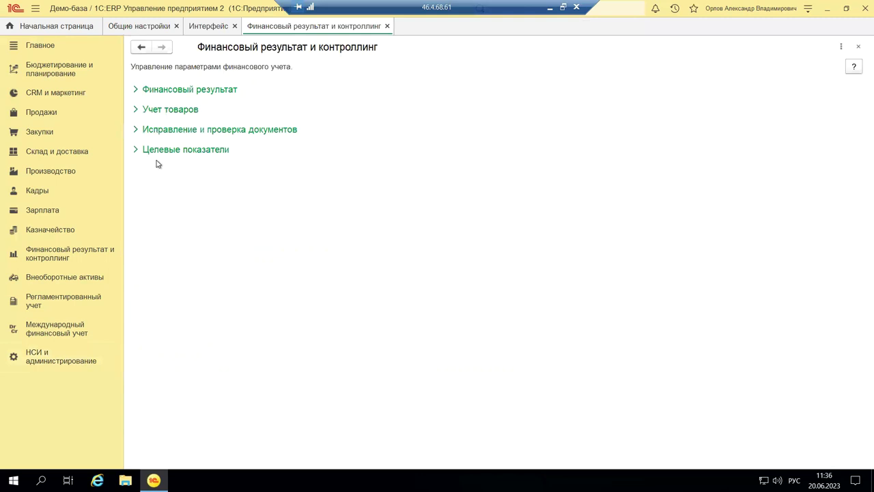
Expand the Финансовый результат section and examine its income and expense, reserves, assets and liabilities, and management balance options
click(176, 93)
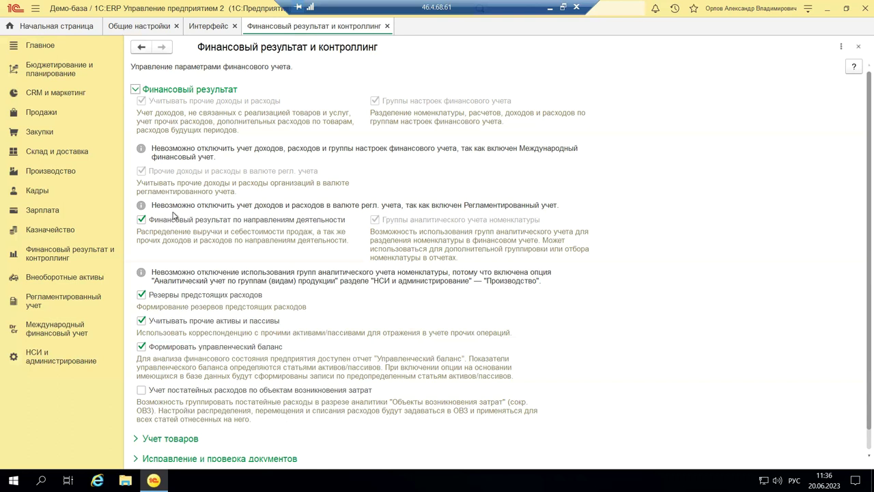
scroll(176, 220, down, 1)
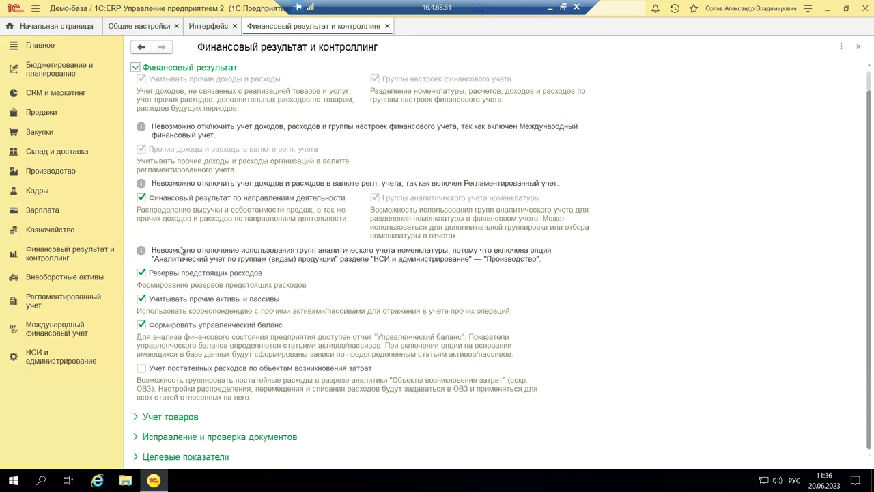
scroll(185, 259, up, 1)
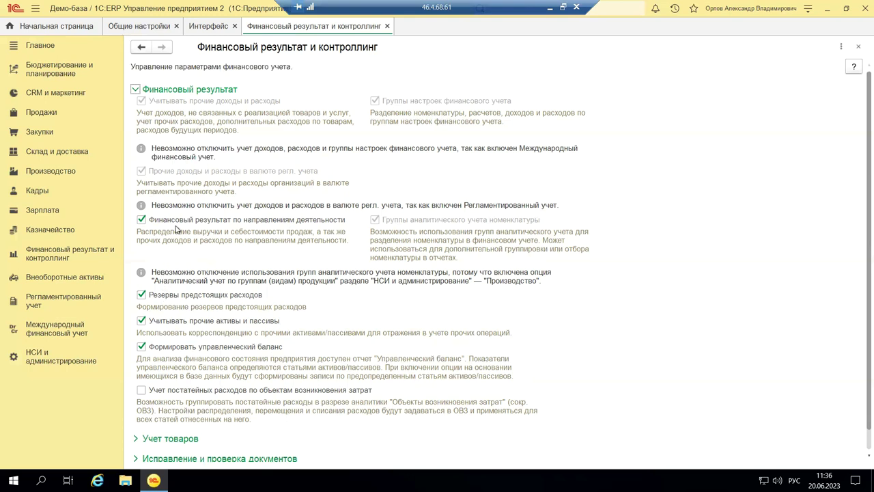
scroll(168, 320, down, 1)
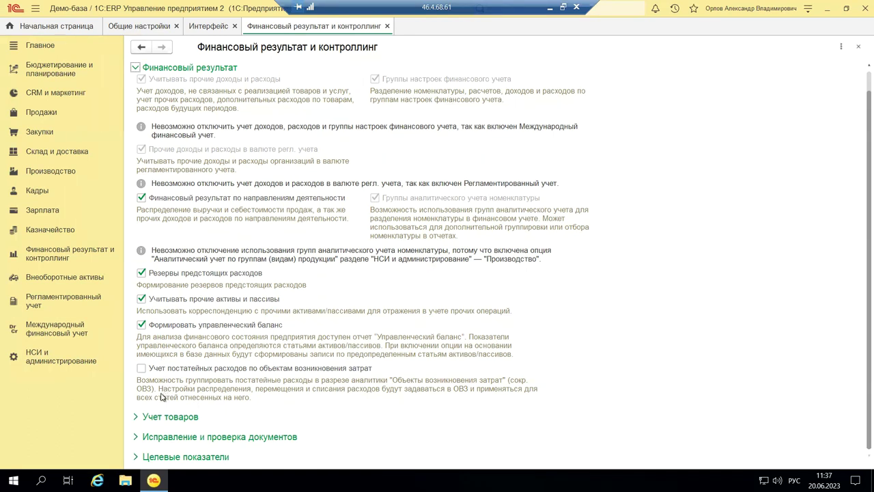
Expand the Учет товаров section and enable the Передачи товаров между организациями option
scroll(214, 357, up, 1)
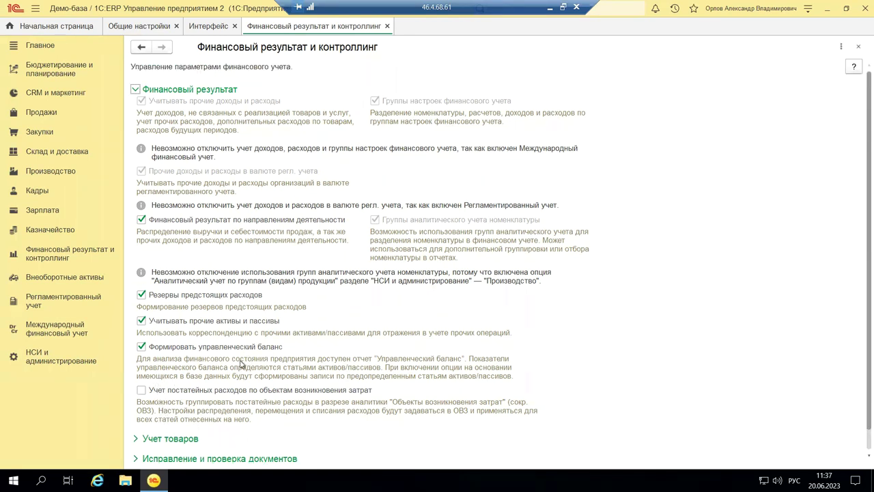
scroll(239, 369, down, 1)
click(135, 415)
scroll(200, 390, down, 3)
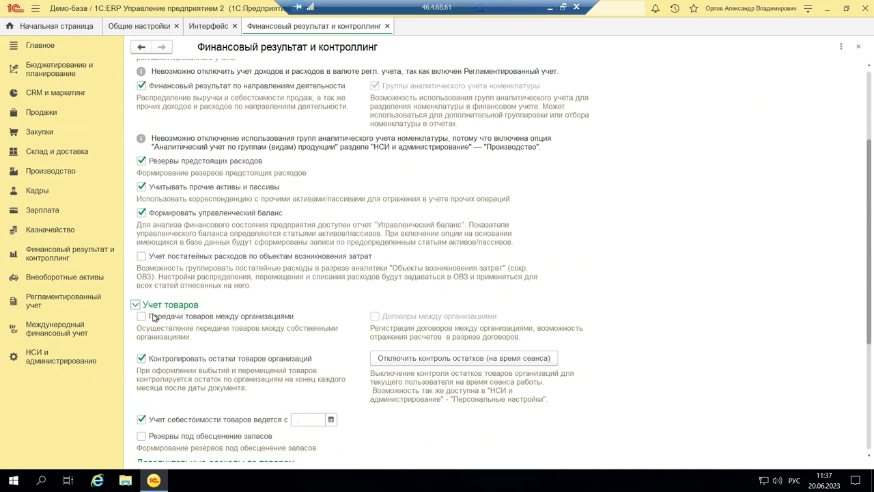
click(141, 316)
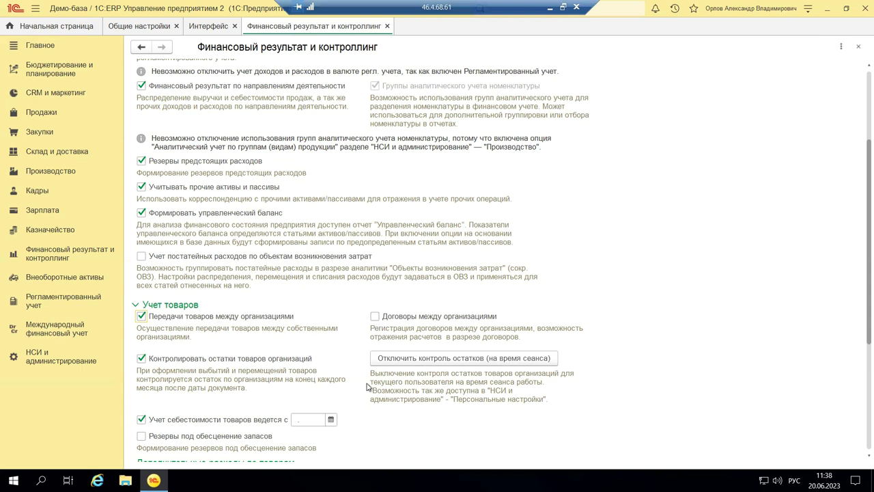
Turn off Учет себестоимости товаров and review the additional expenses, separate costing and automatic calculation options
click(280, 423)
key(space)
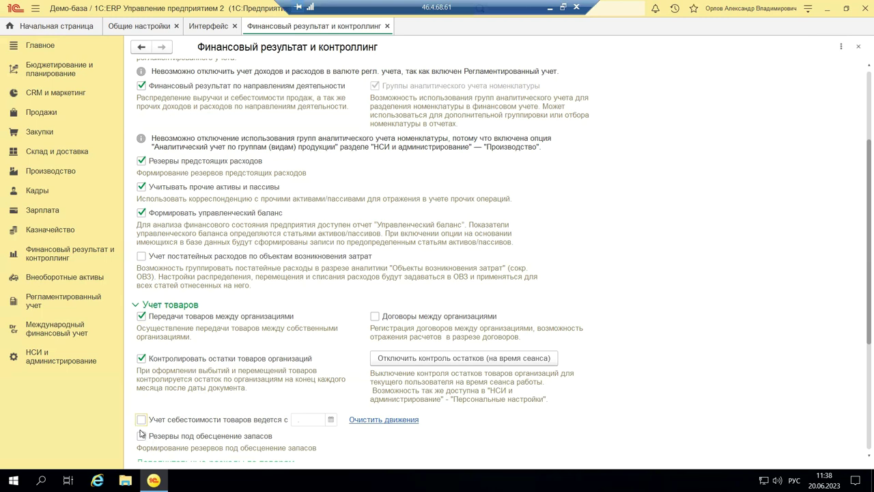
scroll(142, 423, down, 2)
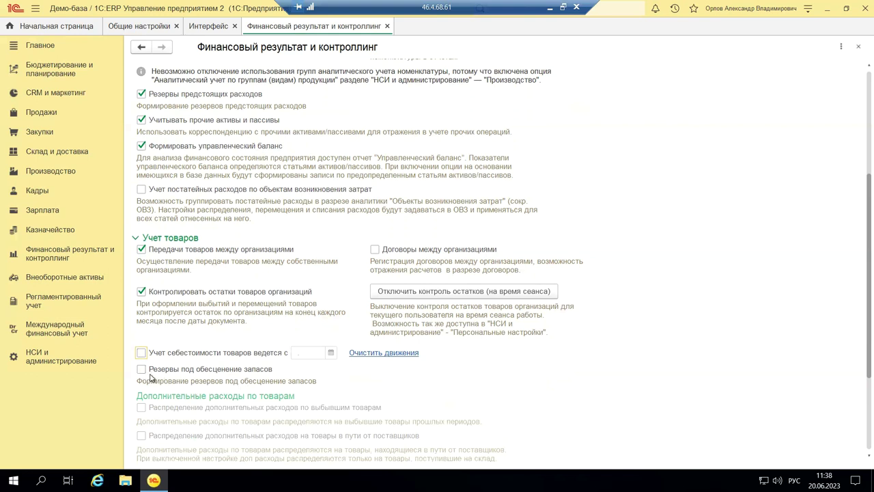
scroll(173, 406, down, 5)
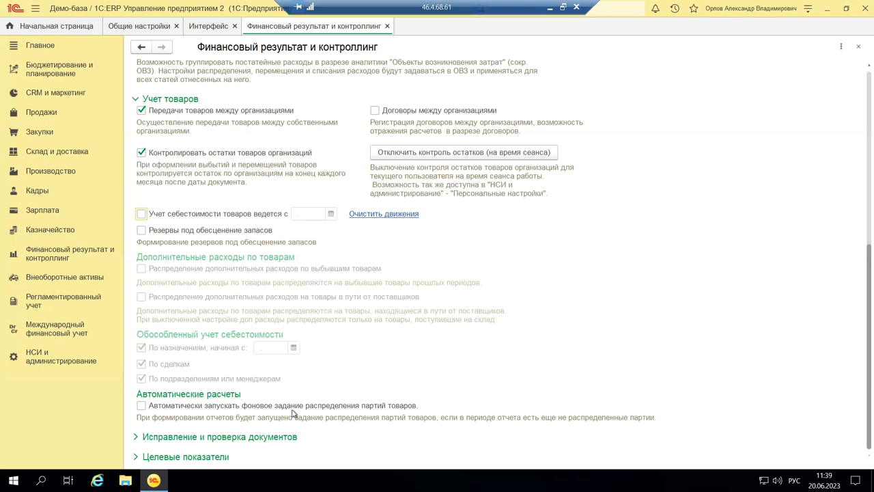
Expand the Исправление и проверка документов and Целевые показатели sections and review their options
click(137, 437)
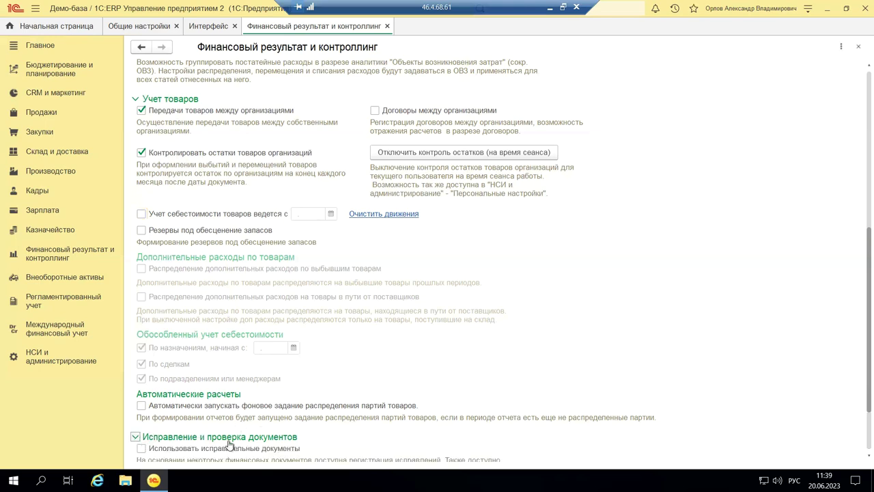
scroll(228, 444, down, 2)
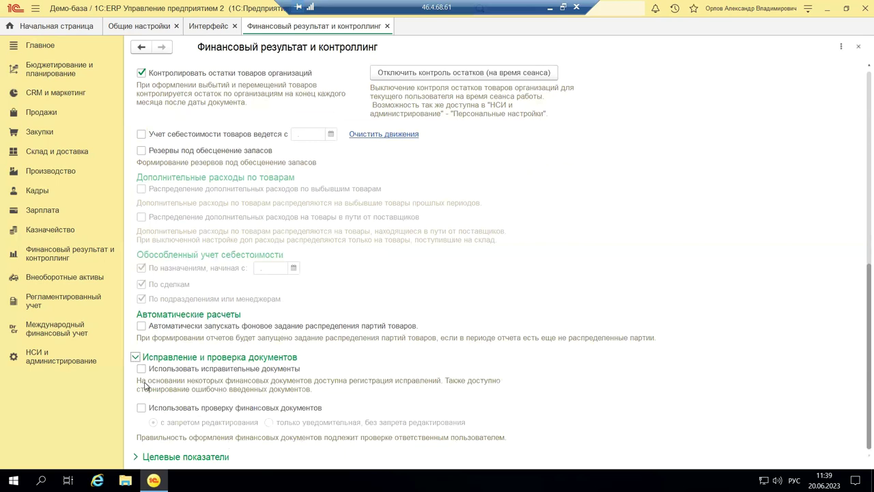
scroll(144, 386, up, 2)
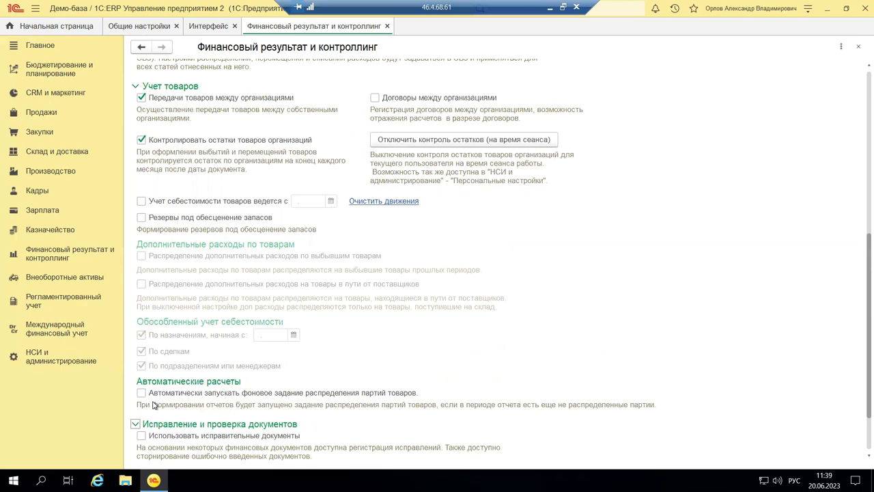
scroll(154, 405, down, 2)
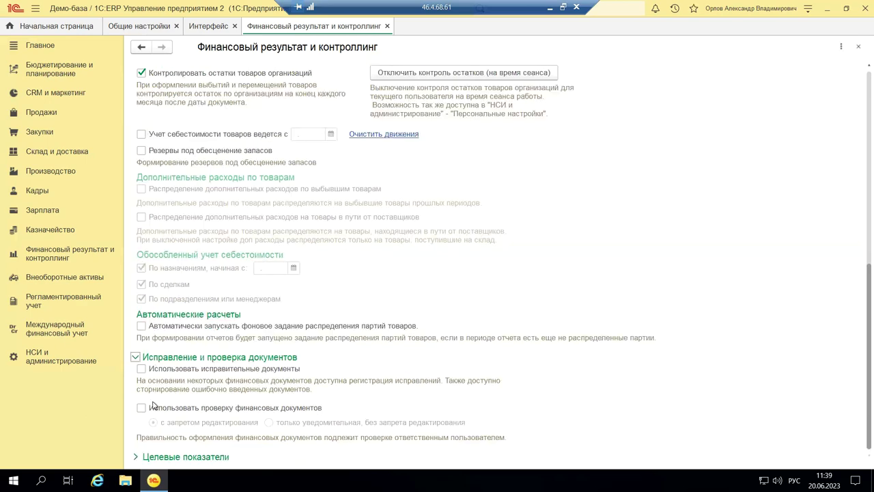
click(155, 461)
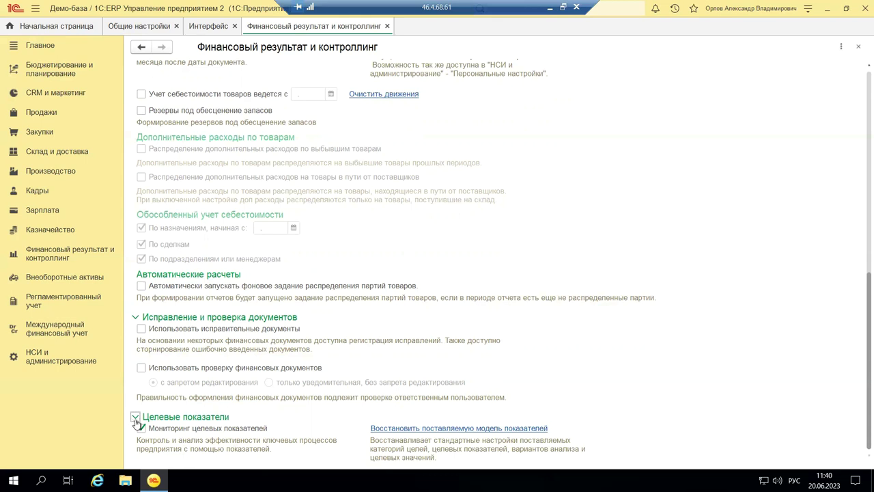
Open Закрытие месяца from the Финансовый результат и контроллинг section, view the month-end operations and close the page
click(55, 363)
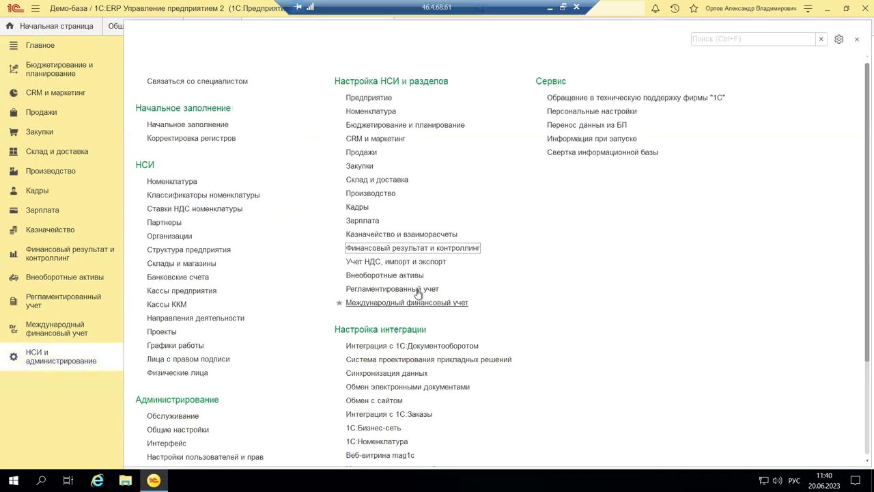
click(71, 252)
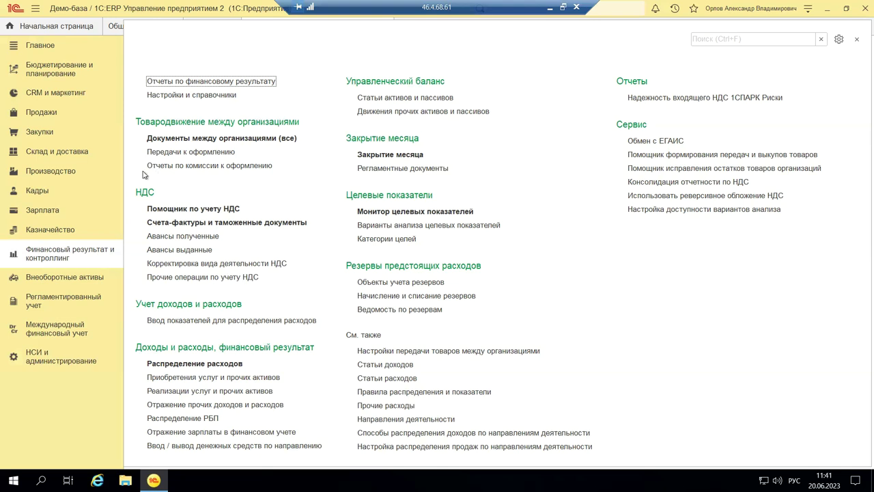
mouse_move(144, 170)
click(366, 157)
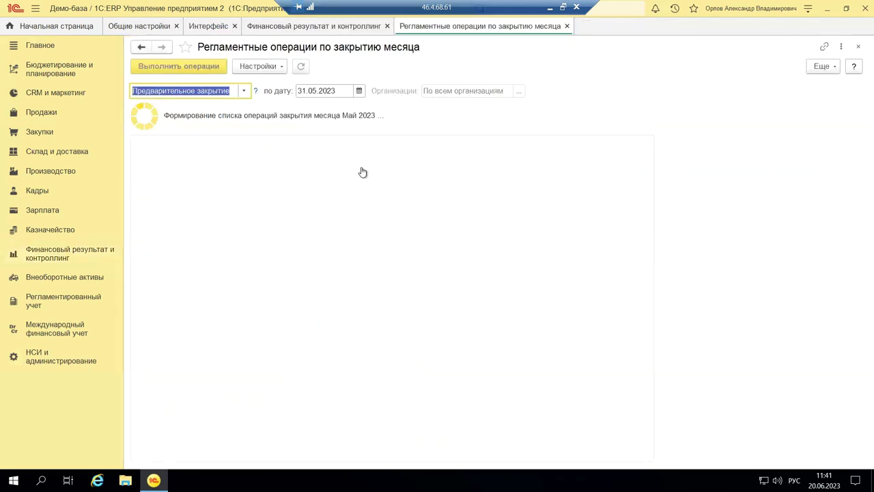
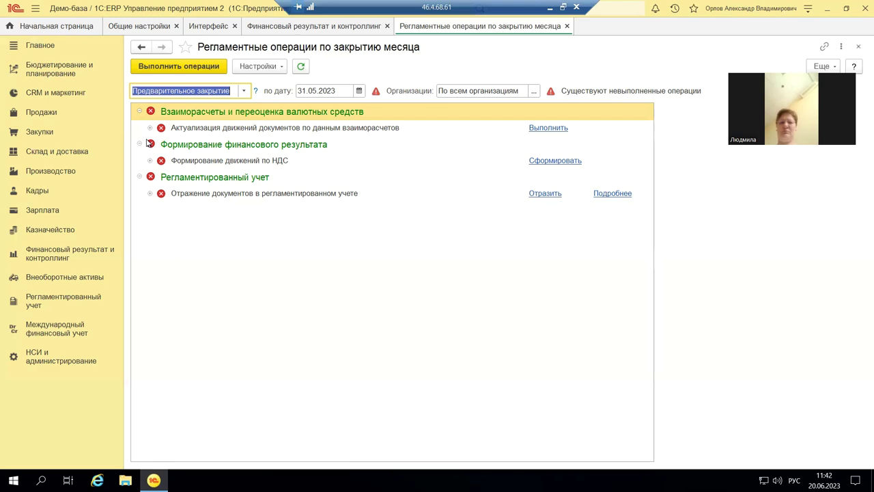
click(858, 46)
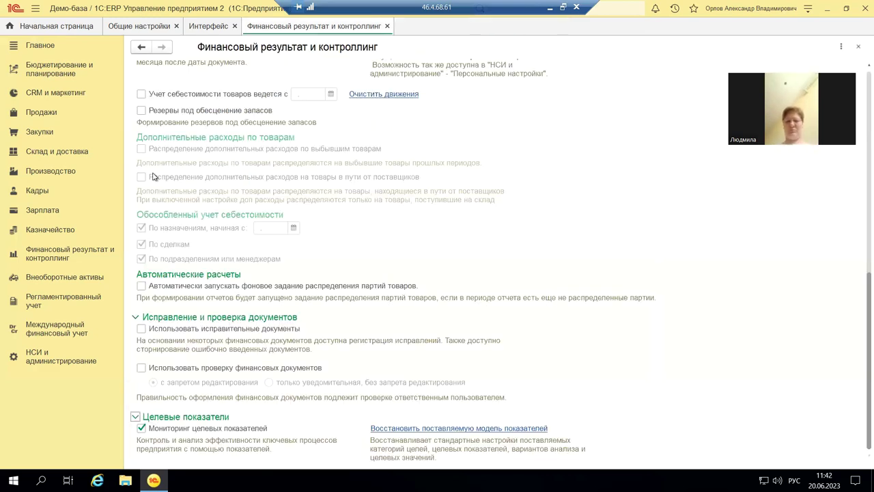
Return to the Финансовый результат и контроллинг settings from НСИ и администрирование and close that page
click(59, 253)
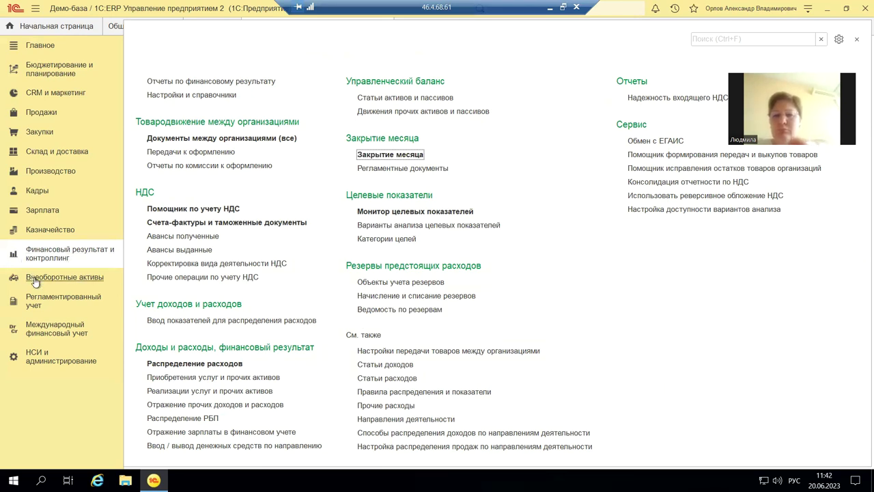
click(25, 357)
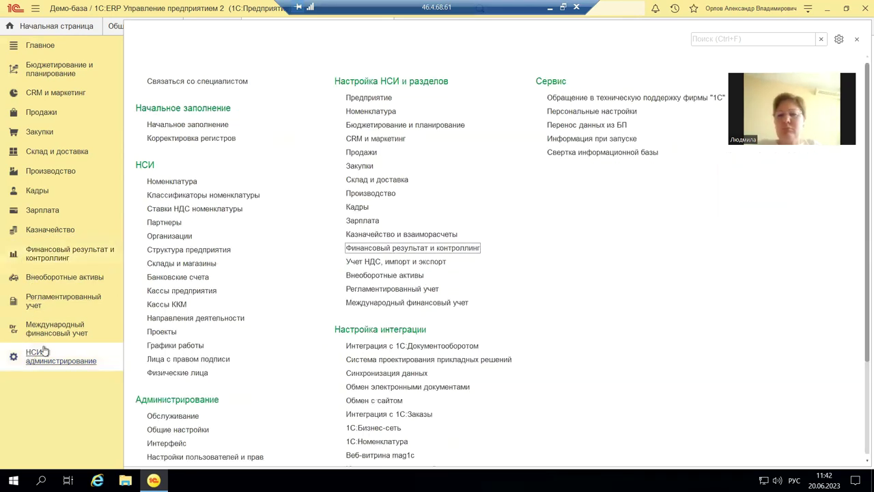
click(357, 249)
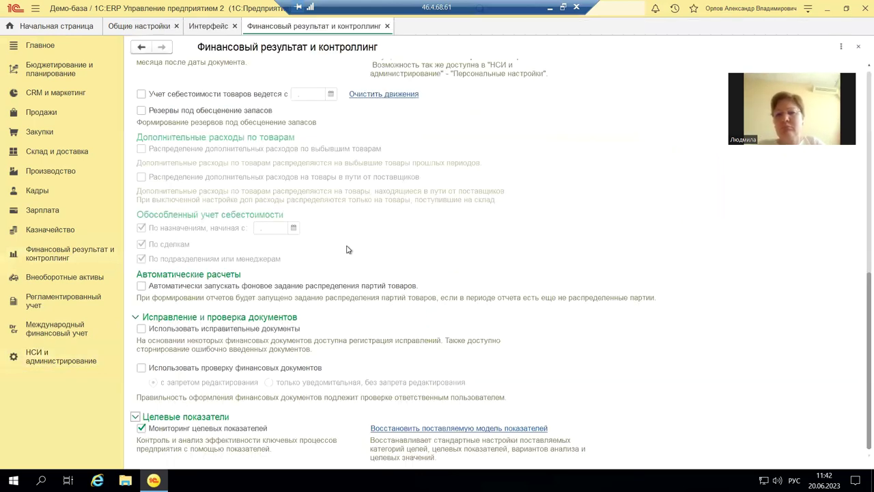
click(858, 47)
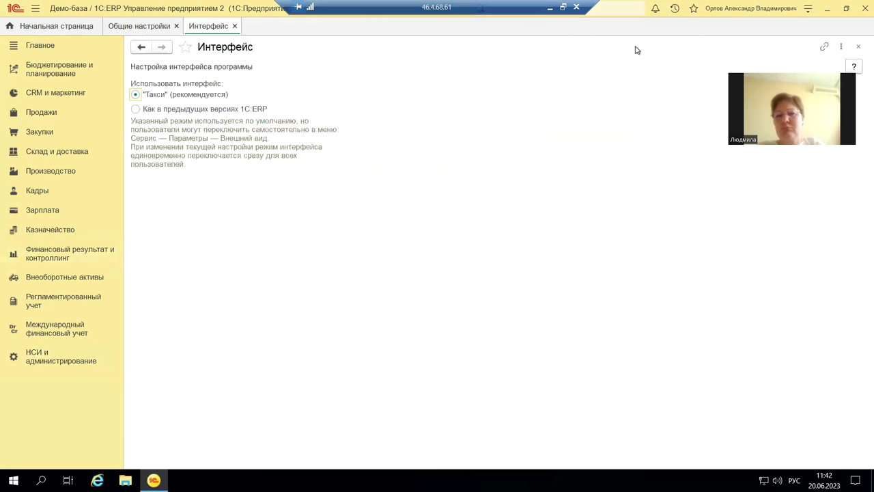
Open the Организации list from НСИ и администрирование and look through the legal entities and the individual entrepreneur
click(44, 357)
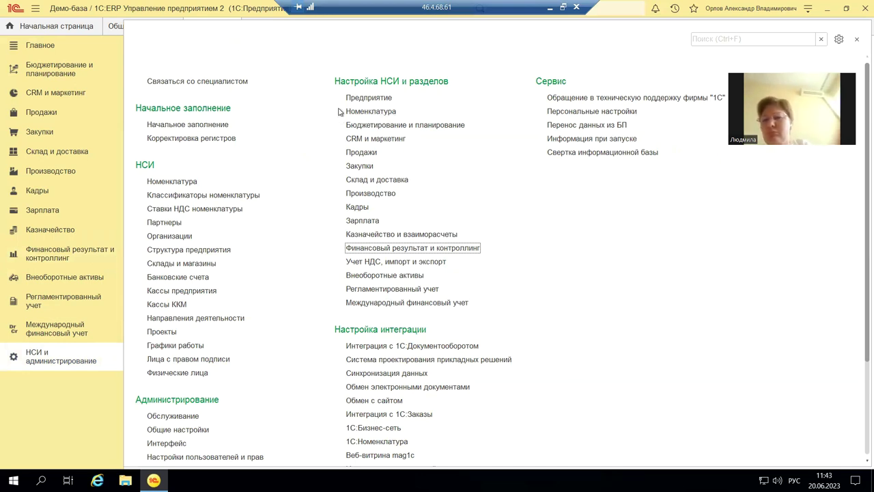
scroll(321, 276, down, 2)
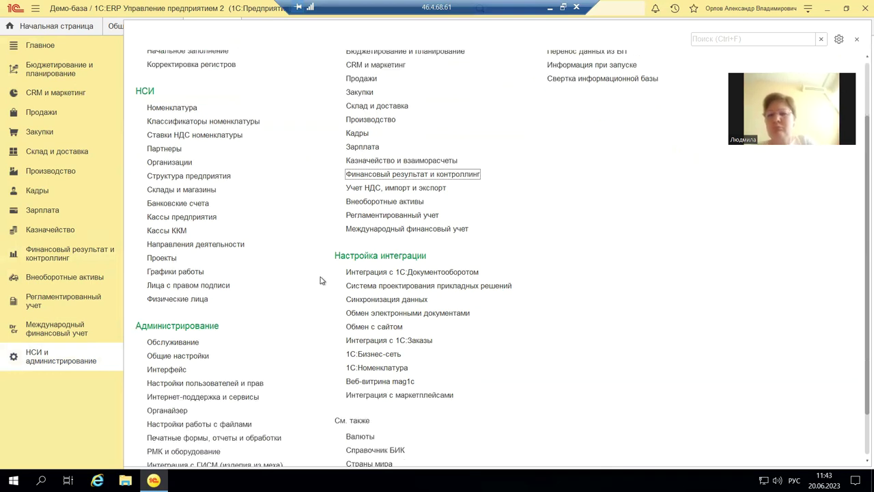
click(151, 167)
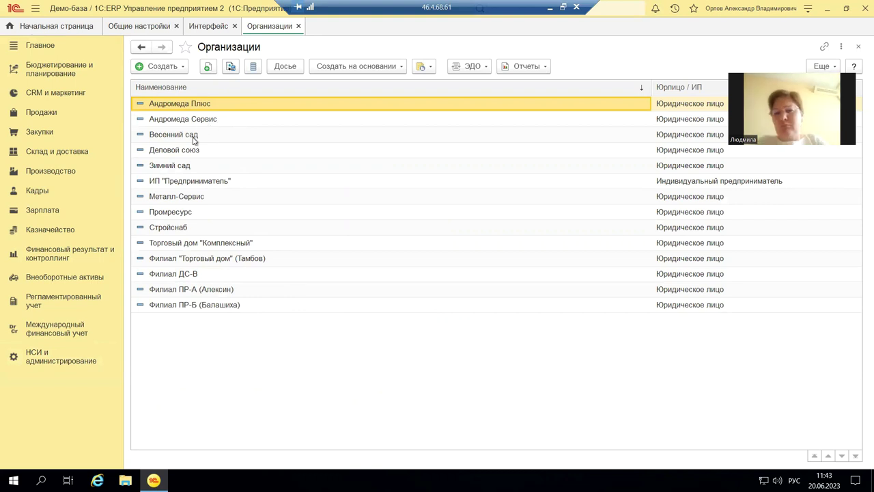
click(157, 184)
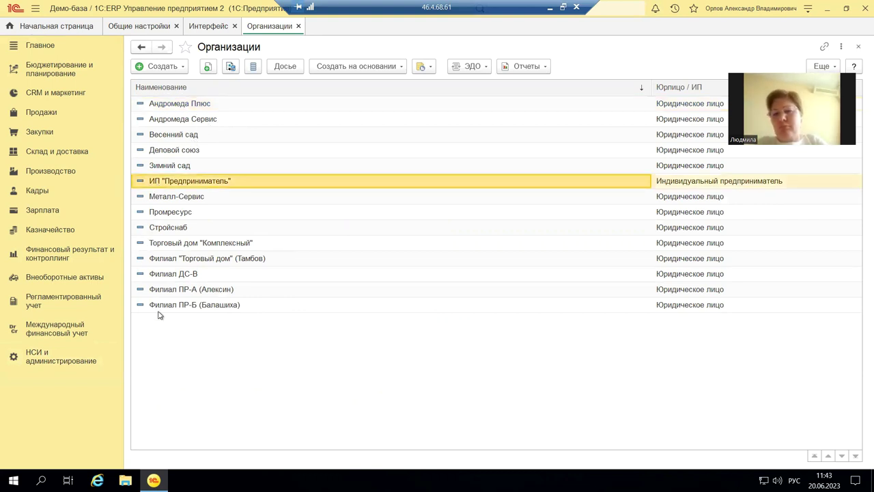
click(181, 104)
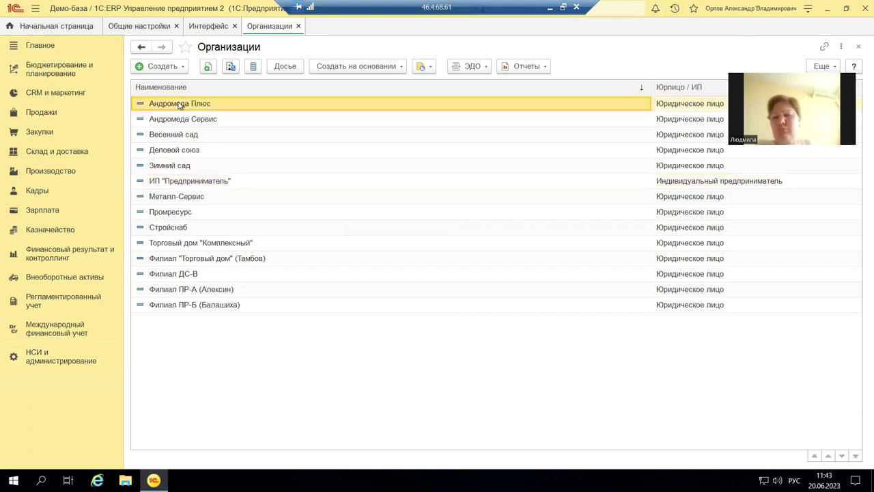
Open the Андромеда Плюс organization card and review its working name, ИНН and registration date fields
double_click(178, 102)
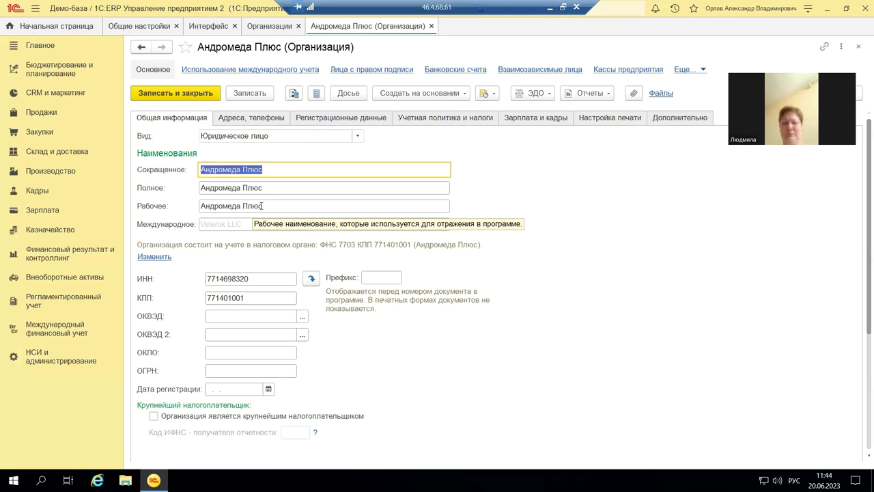
click(262, 206)
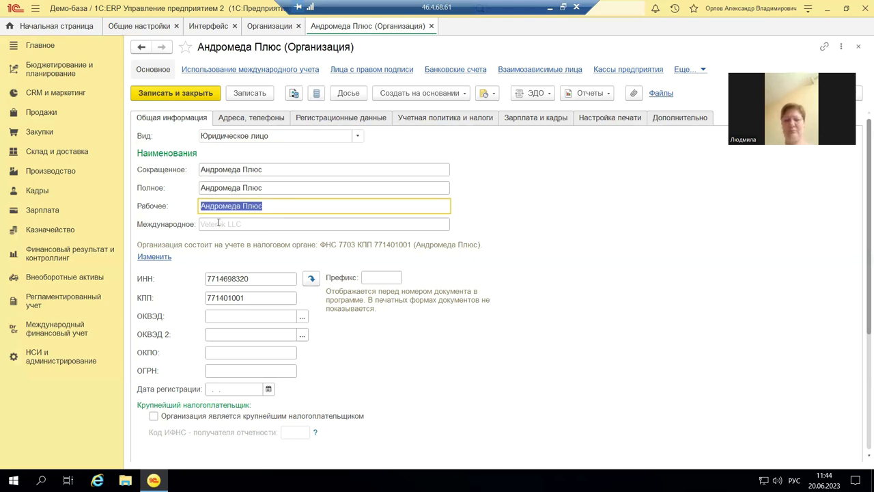
click(250, 280)
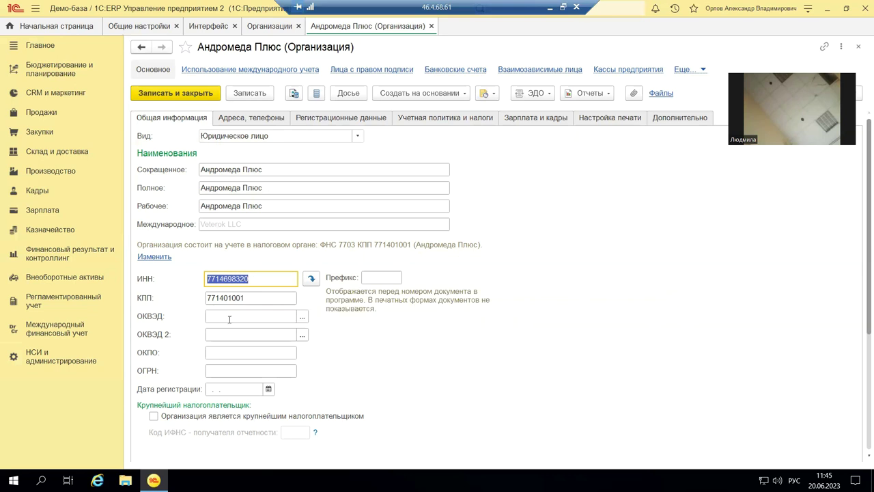
click(219, 388)
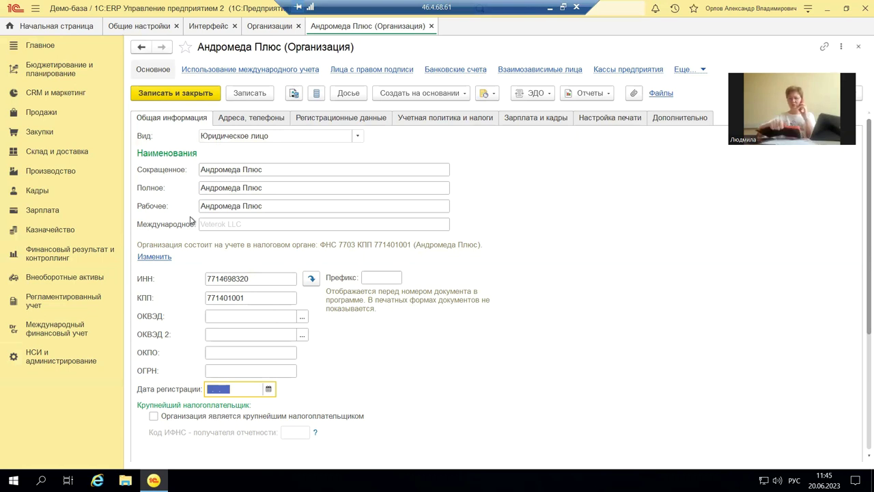
Review the organization's addresses and registration data, viewing the Классификаторы and compulsory medical insurance fund details without changing them
click(240, 121)
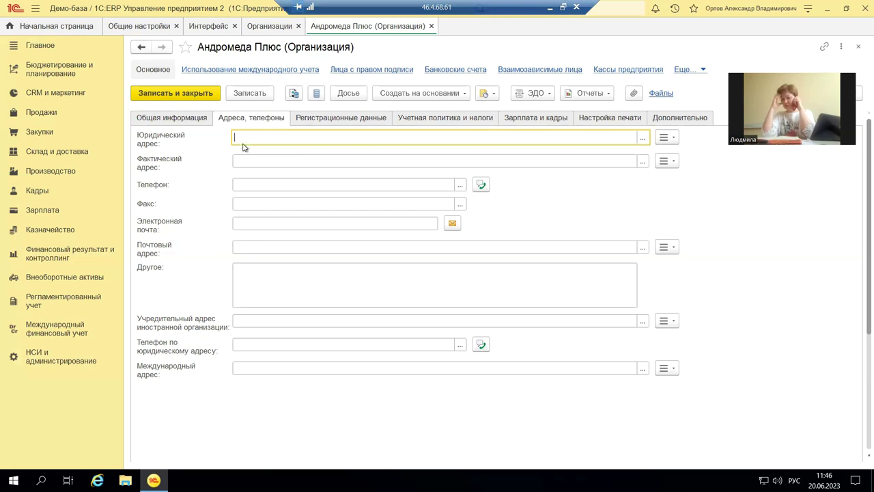
click(313, 123)
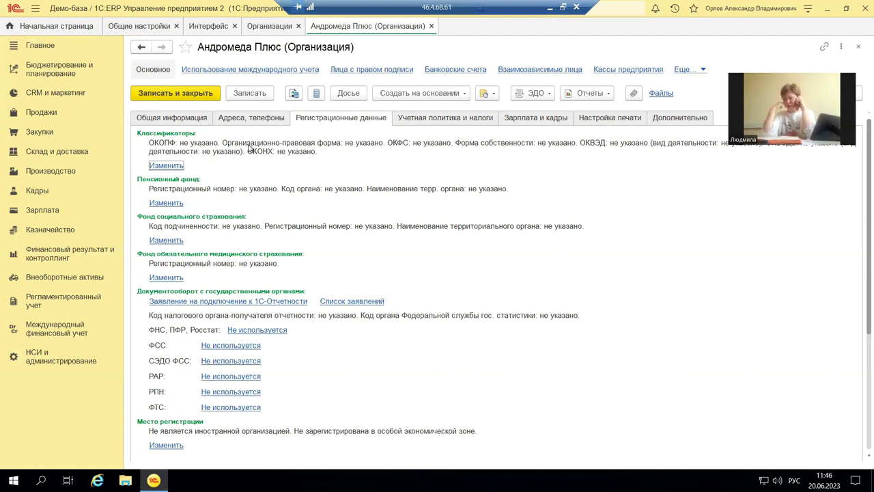
click(154, 166)
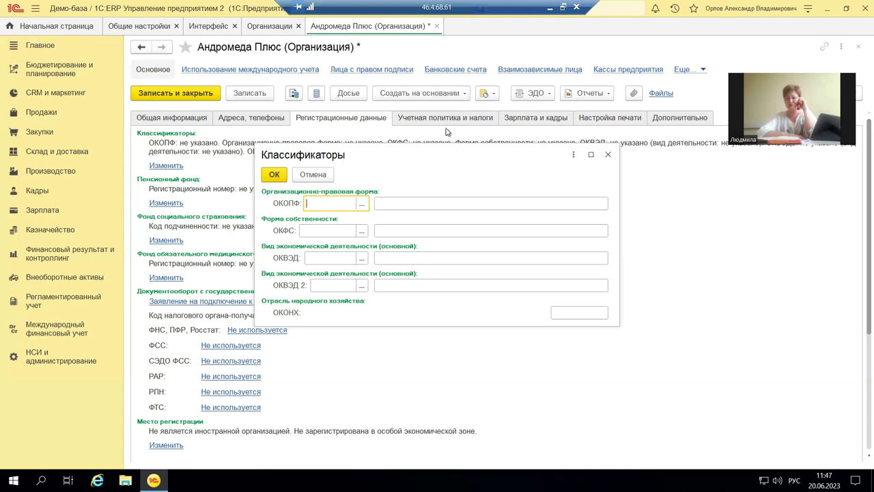
click(607, 155)
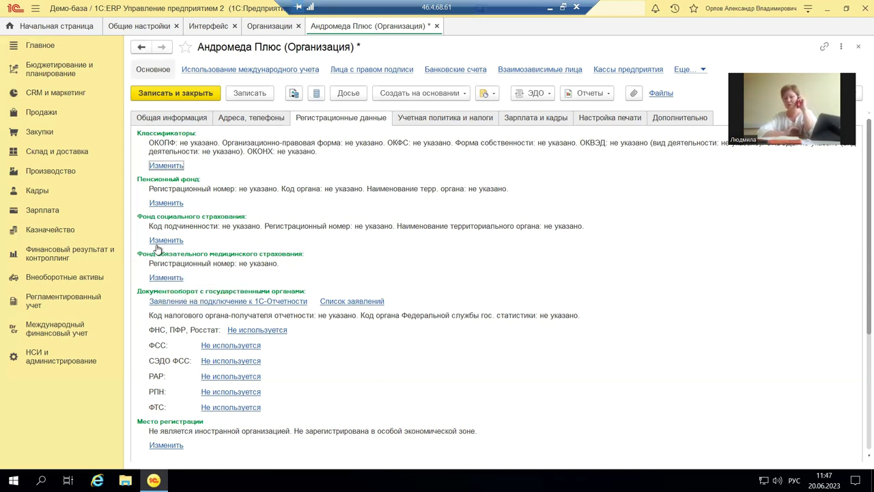
click(159, 278)
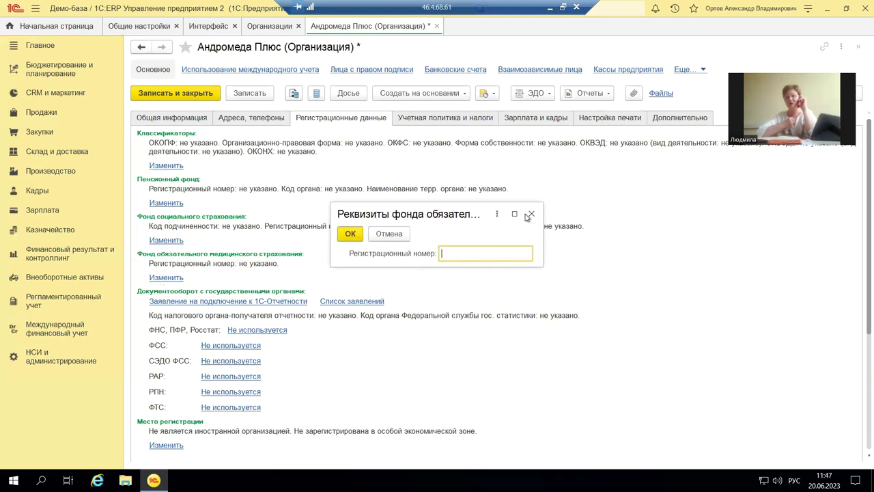
click(531, 214)
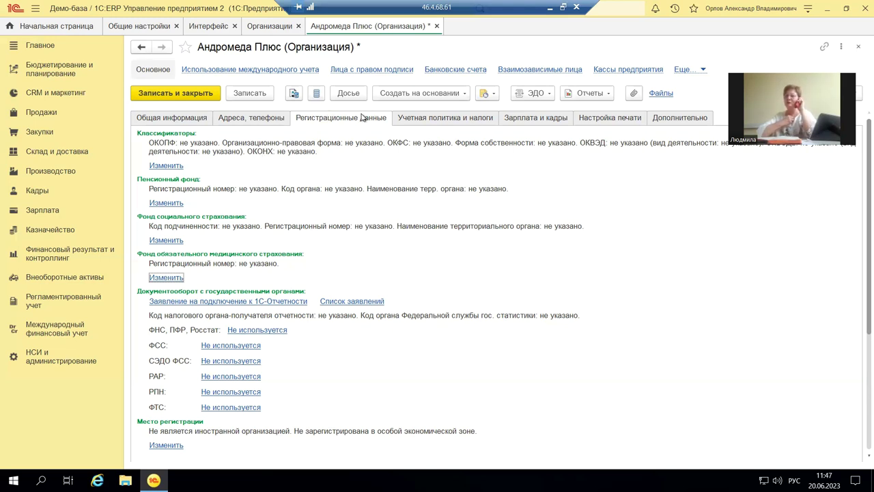
Open the taxation system settings from the organization's Учетная политика и налоги information
click(408, 122)
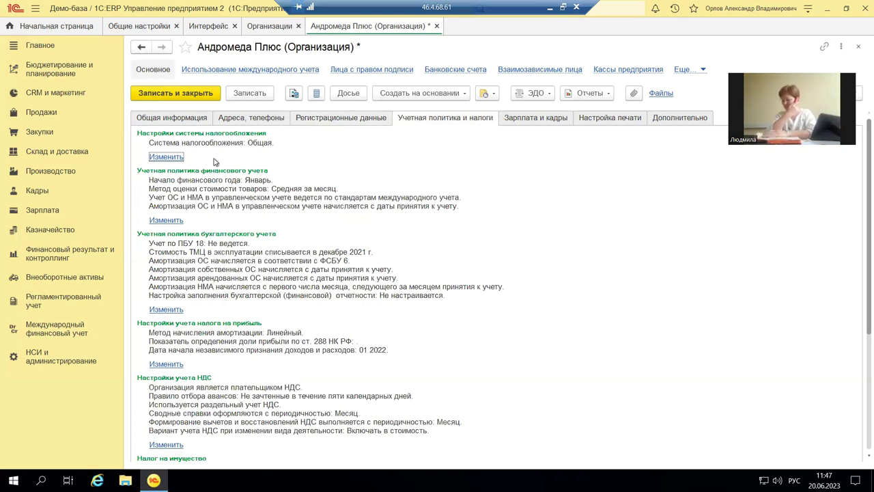
click(166, 157)
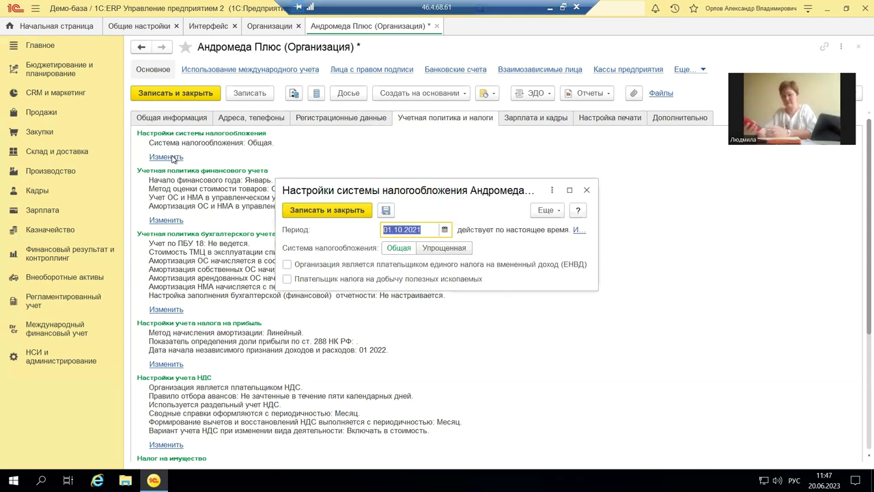